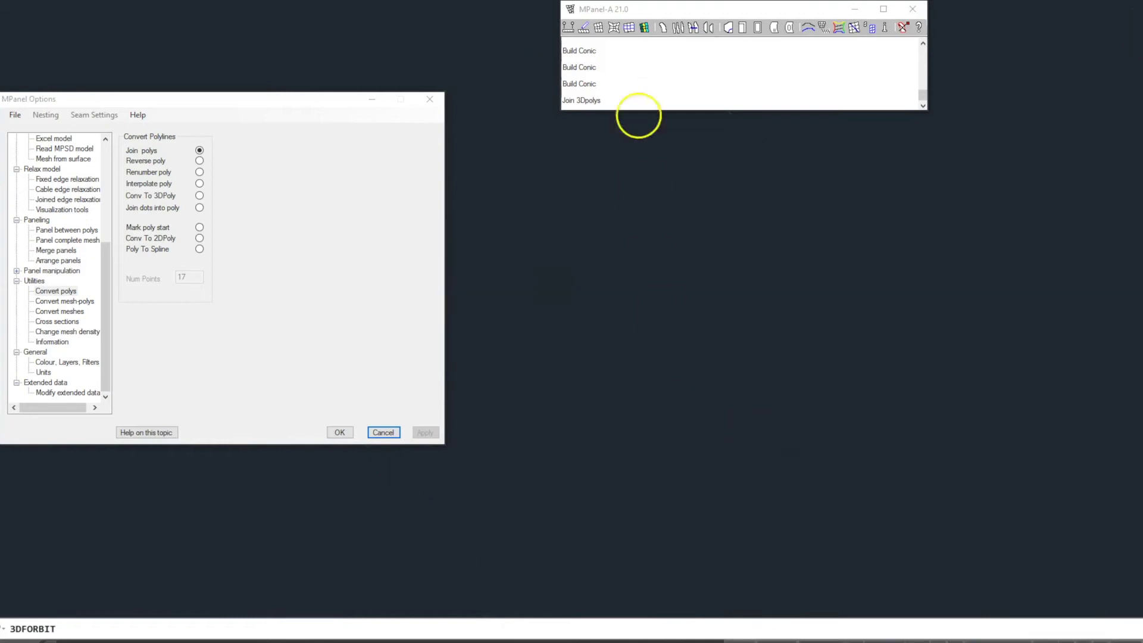
Choose Draw conic with 5000 mm base, 400 mm ring and 1500 mm height, and start building it.
key("Escape")
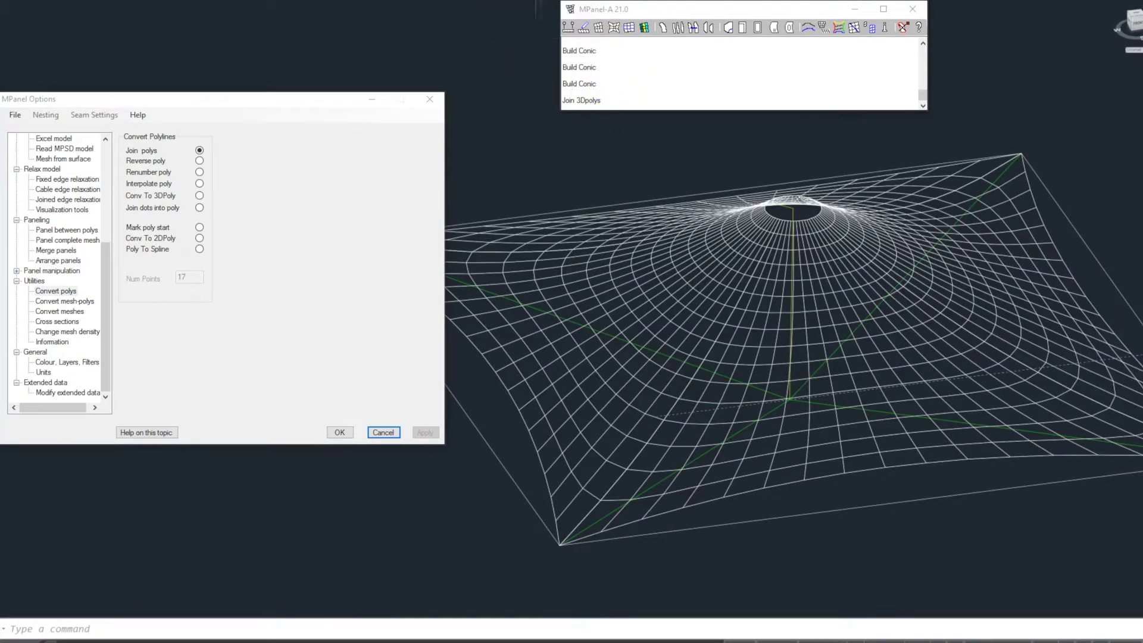
key("ctrl+z")
scroll(708, 245, "down", 4)
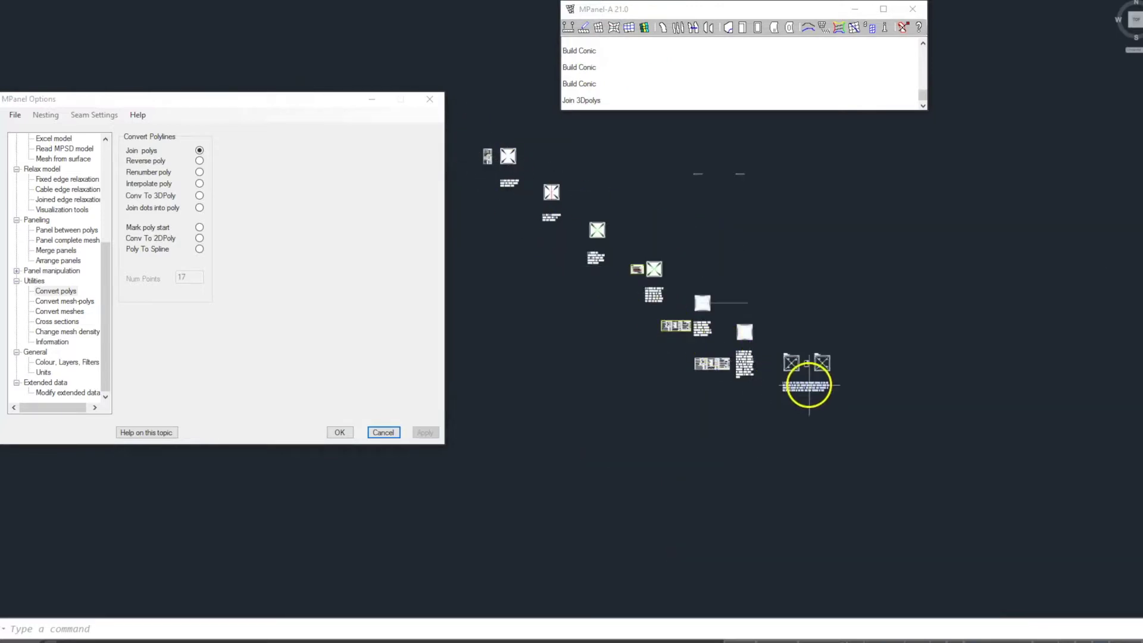
scroll(807, 365, "up", 5)
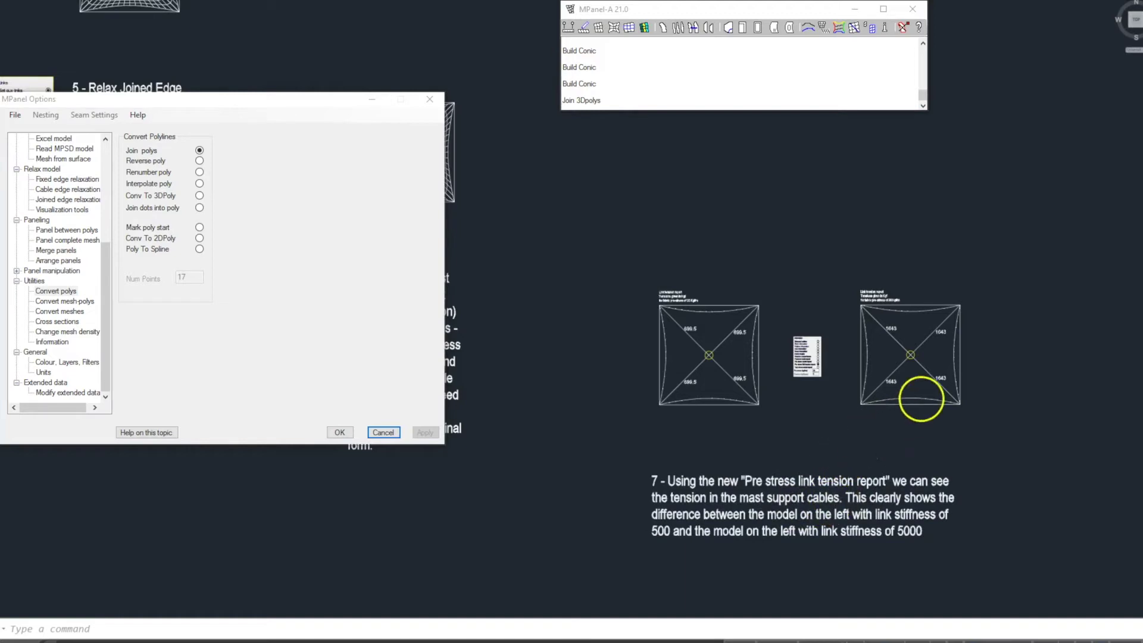
scroll(920, 398, "down", 8)
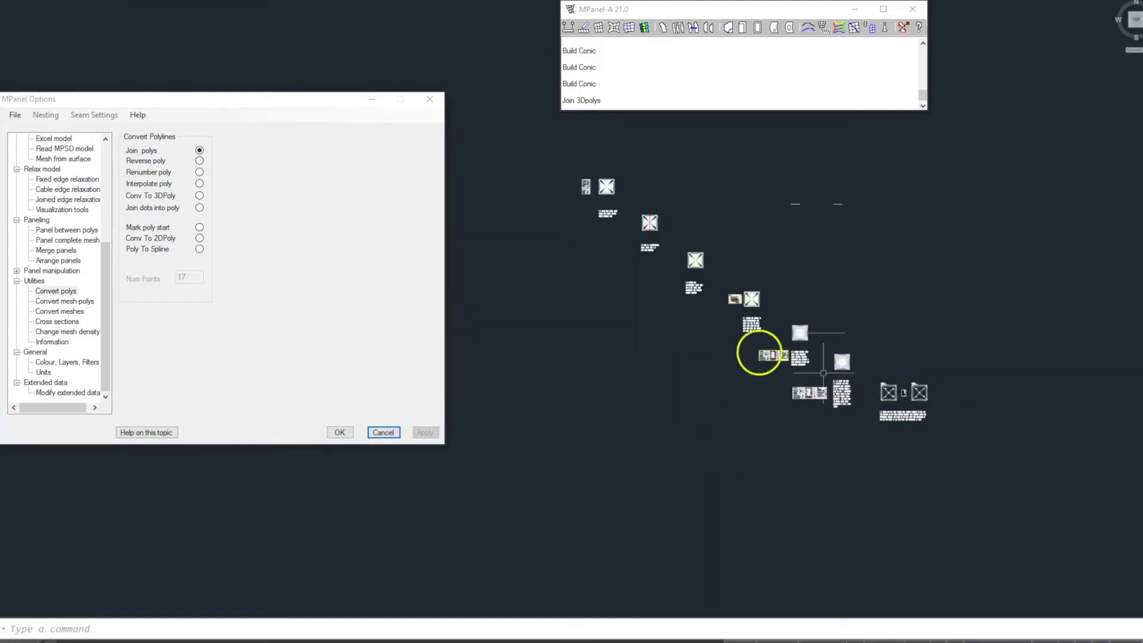
scroll(517, 166, "up", 5)
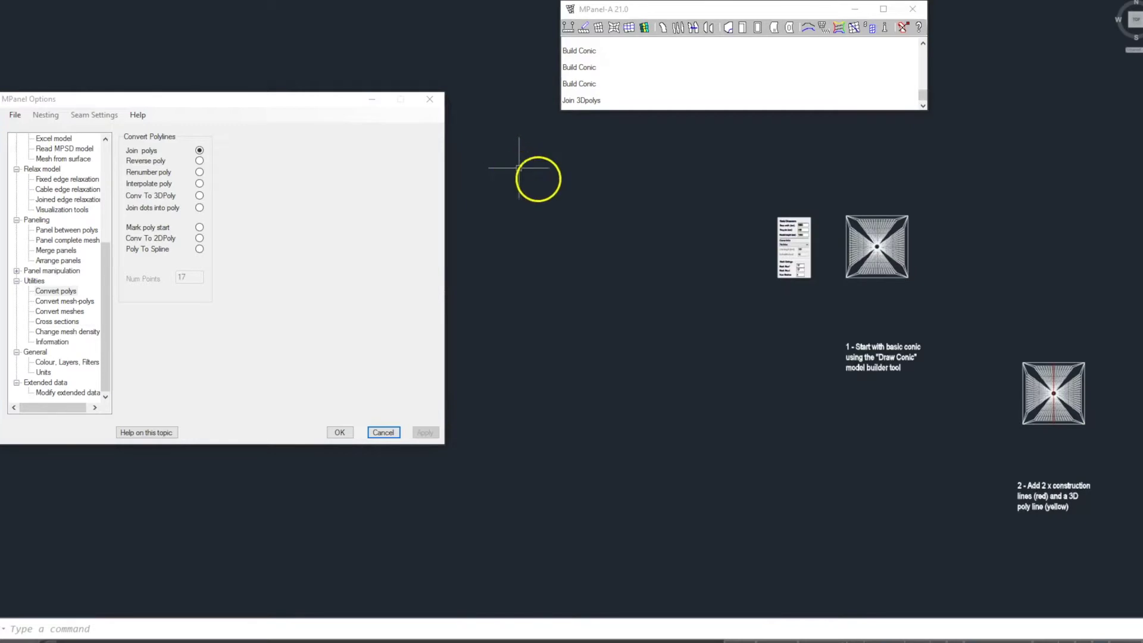
scroll(885, 256, "down", 4)
scroll(529, 227, "up", 4)
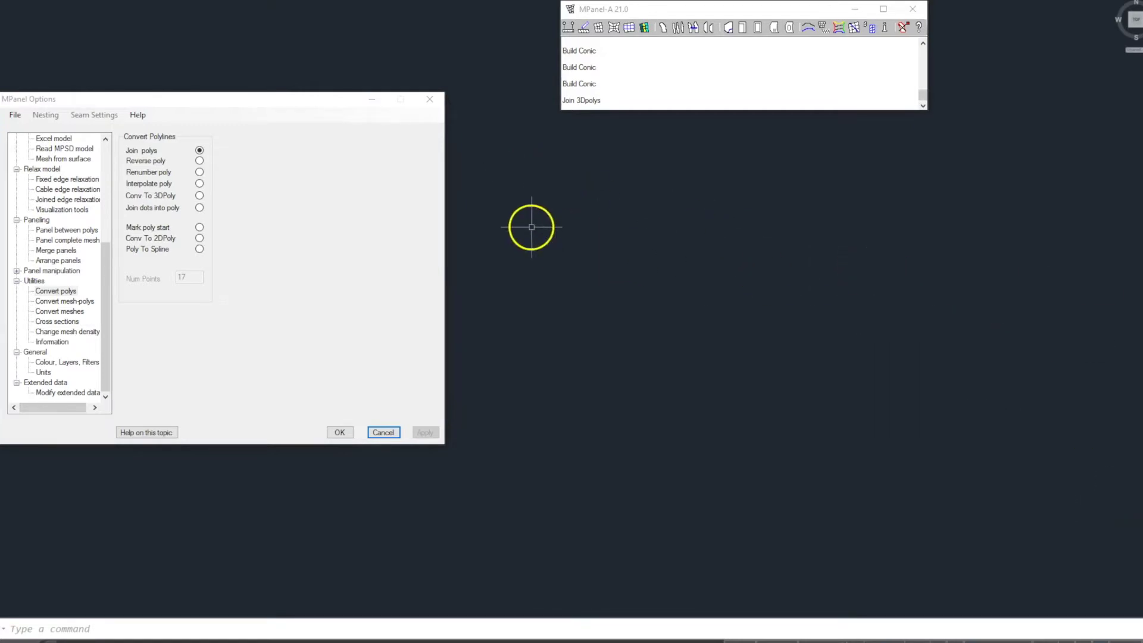
left_click_drag(105, 275, 106, 154)
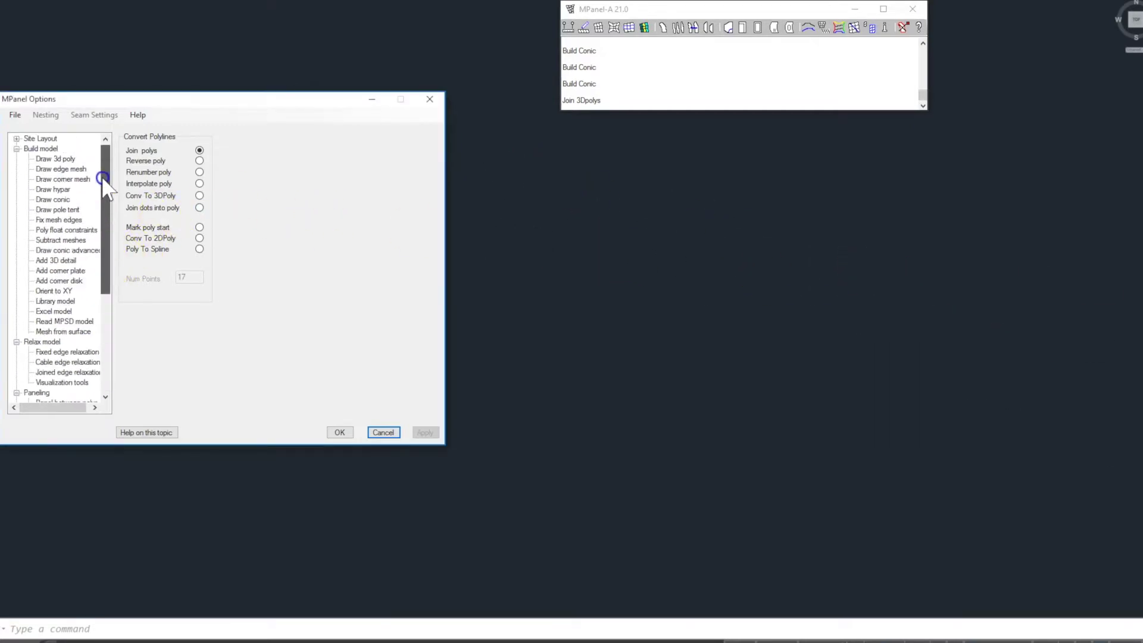
left_click(52, 198)
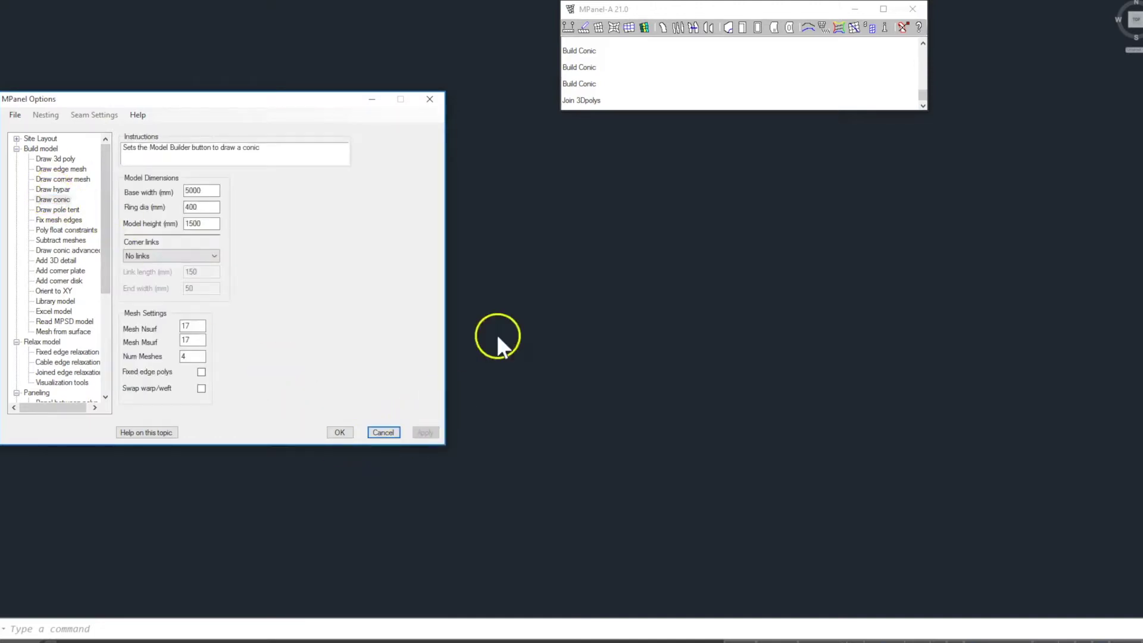
left_click(583, 28)
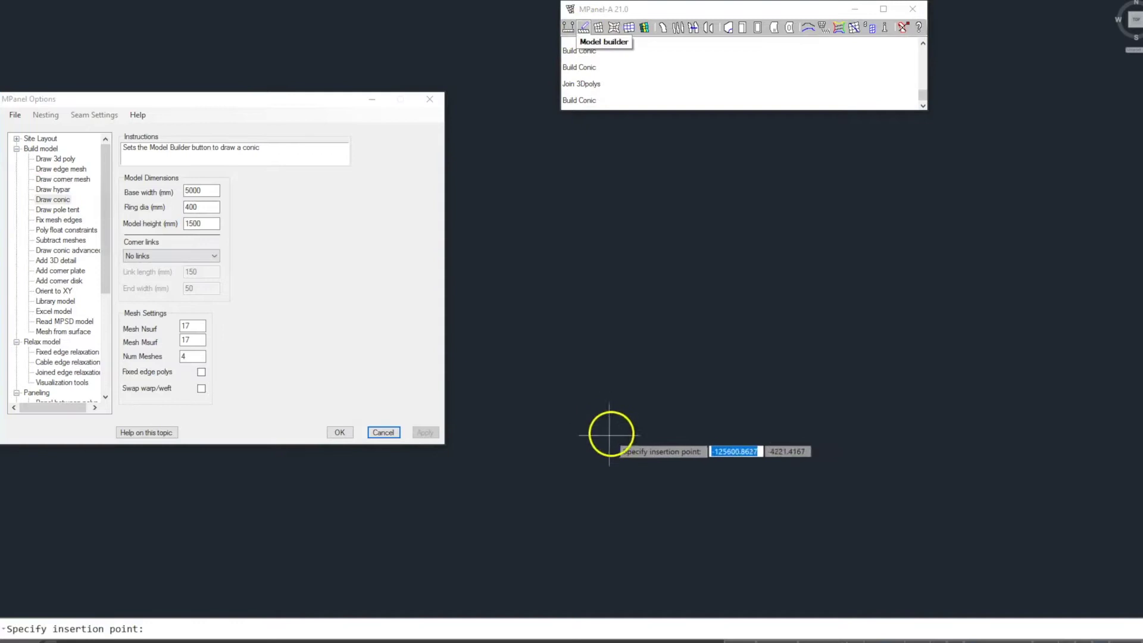
scroll(602, 411, "up", 5)
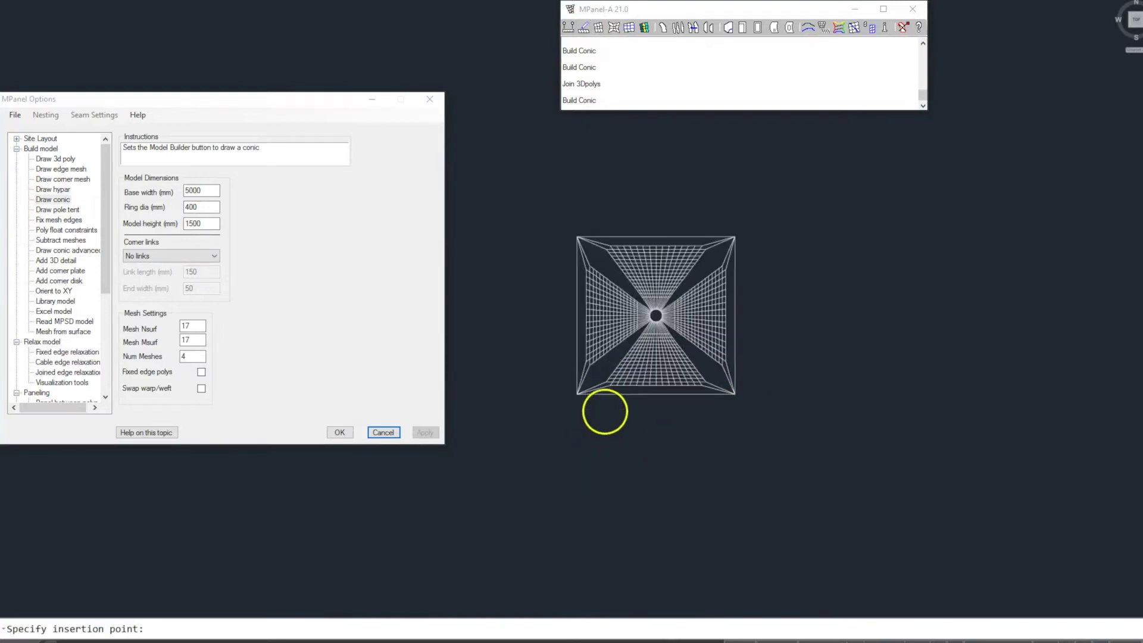
Place the conic and draw a vertical construction line down from the top-edge midpoint.
left_click(608, 410)
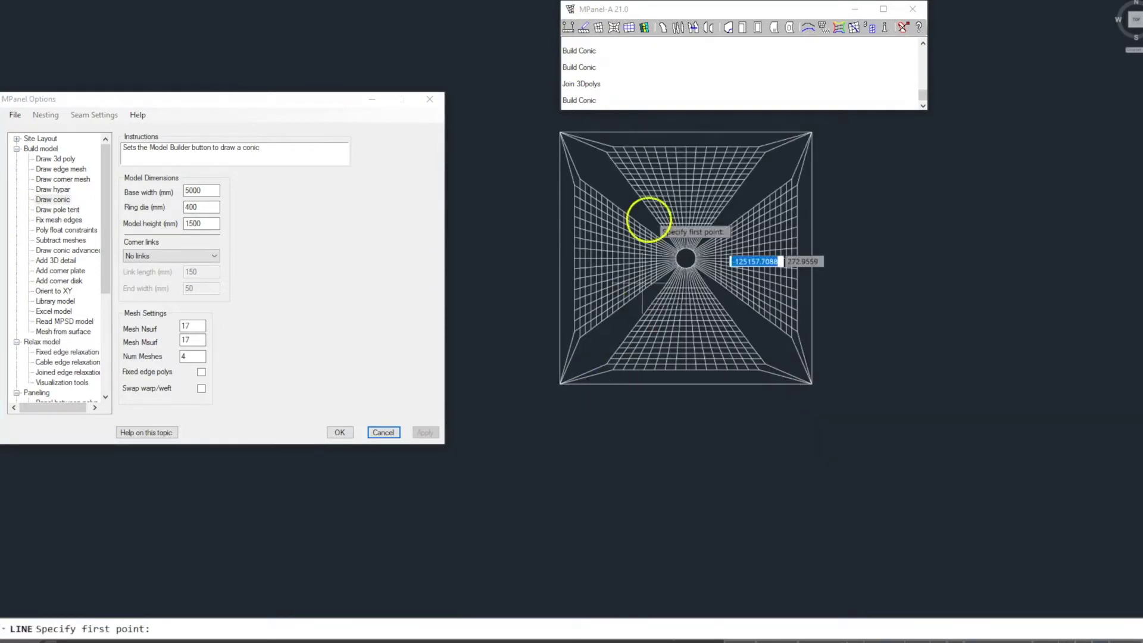
left_click(671, 137)
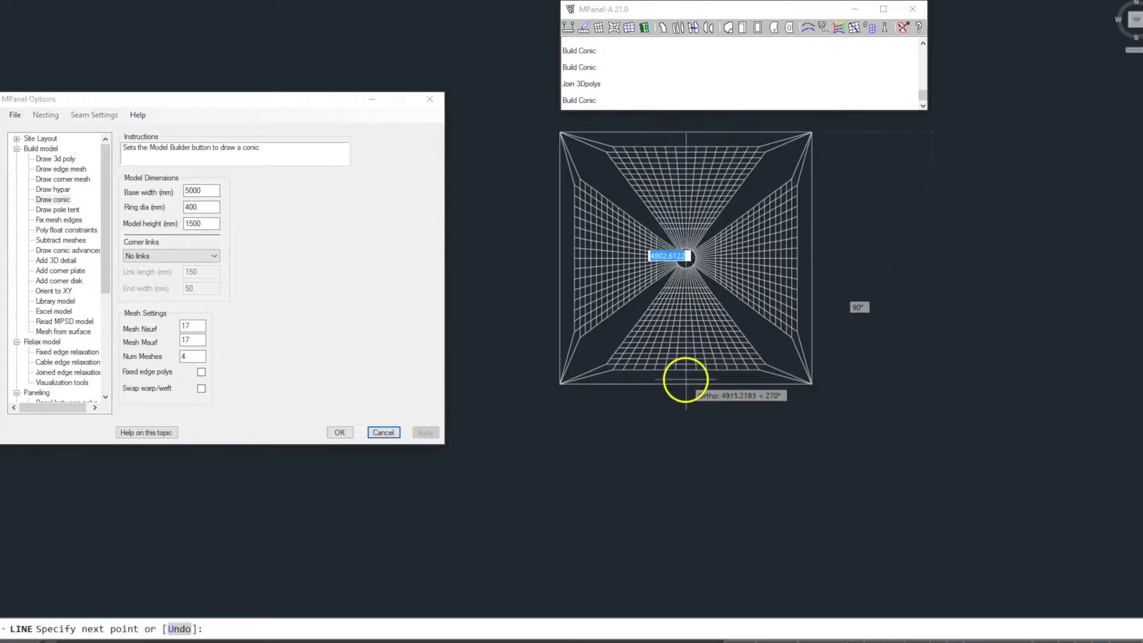
key("Escape")
scroll(684, 269, "up", 5)
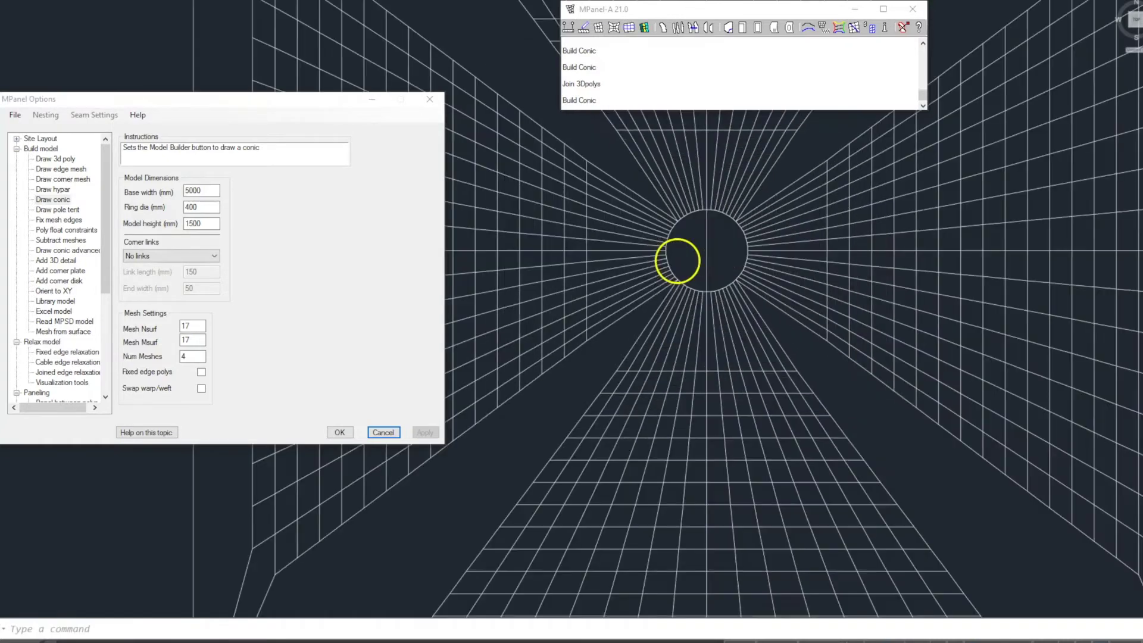
Draw a construction line across the central ring, left edge to right edge, and window-select the mesh.
key("space")
scroll(681, 255, "up", 5)
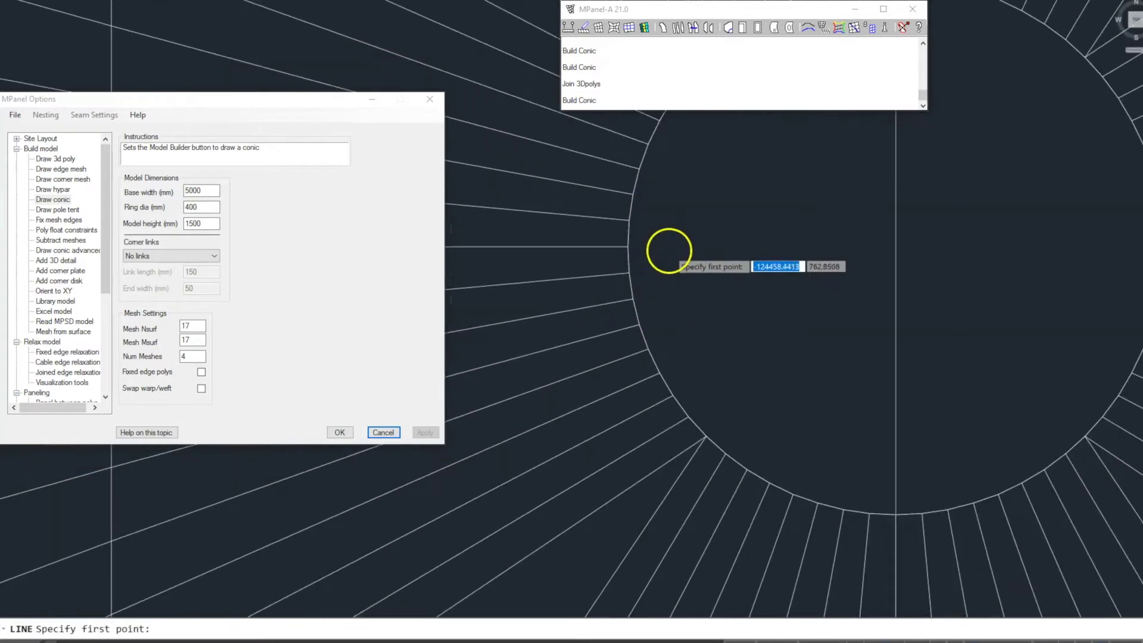
left_click(620, 246)
scroll(620, 246, "down", 5)
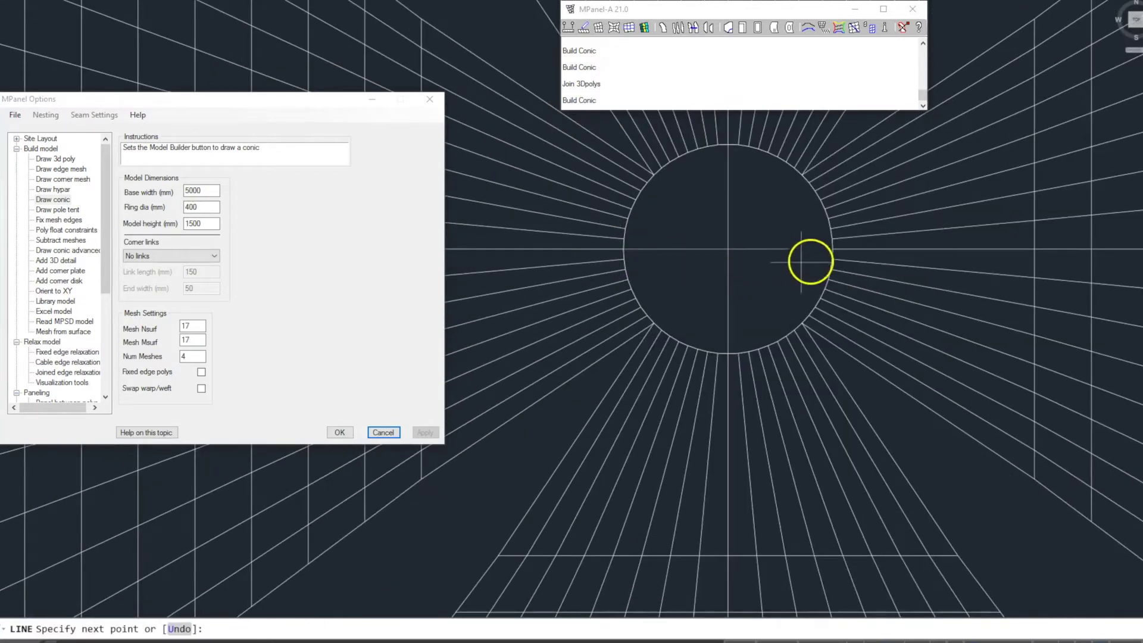
left_click(836, 255)
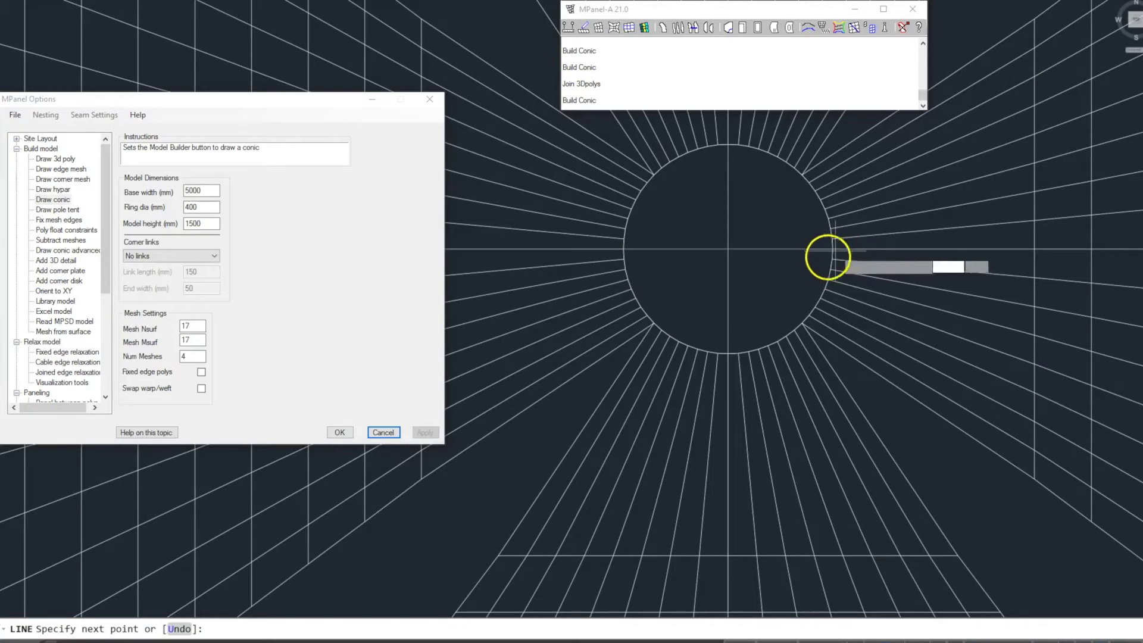
key("Return")
scroll(744, 279, "down", 6)
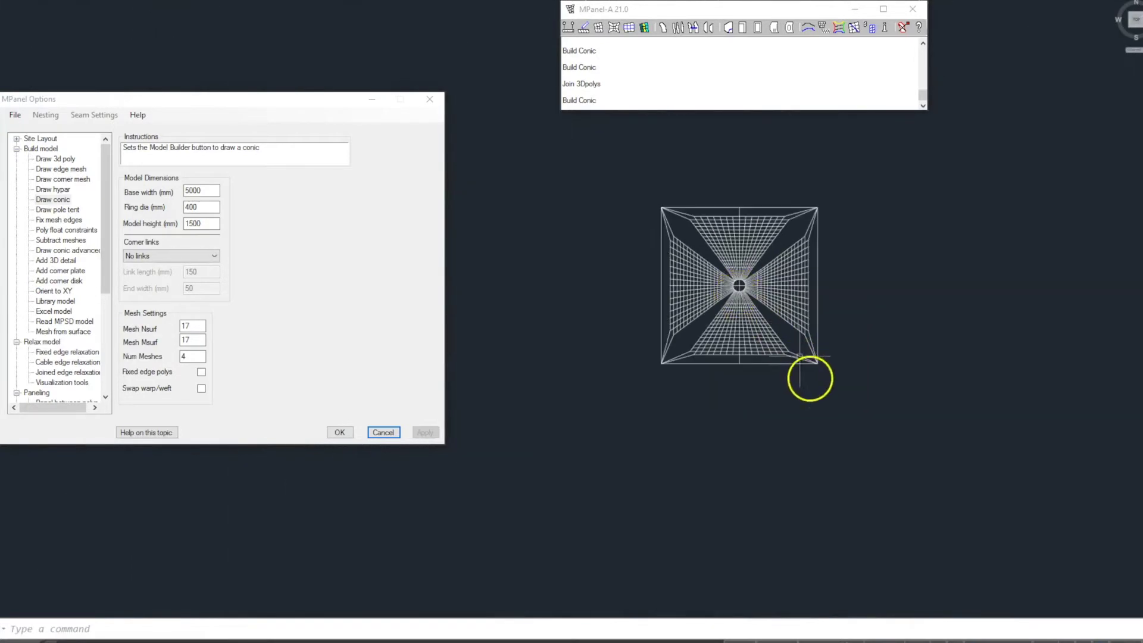
left_click(838, 393)
left_click(630, 161)
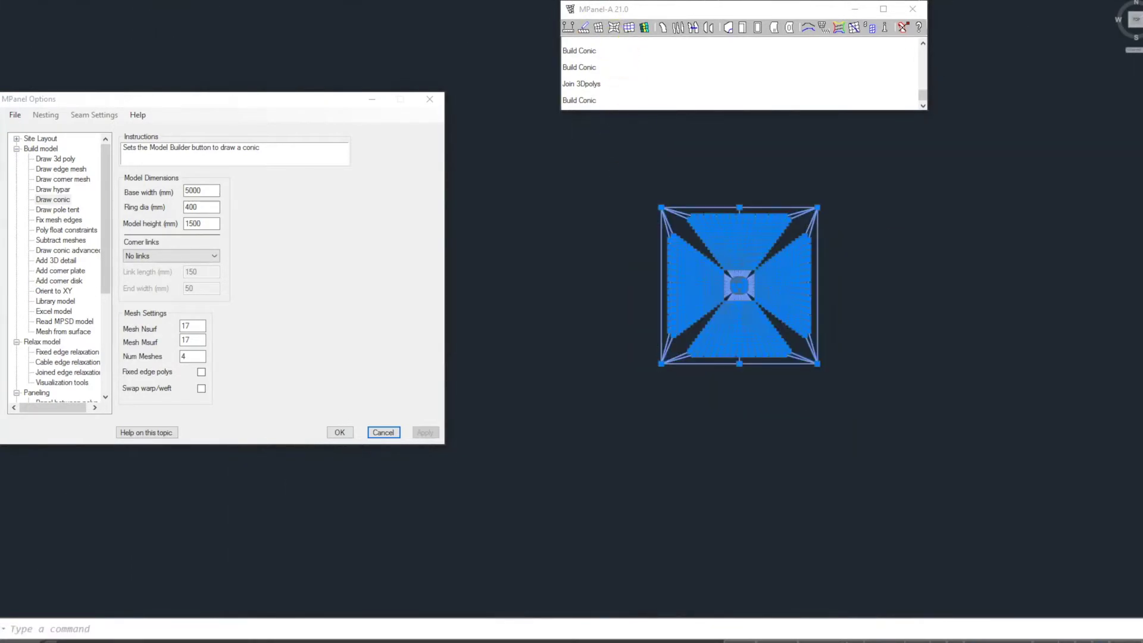
Tilt the view to show the raised cone and clear the mesh selection.
middle_click_drag(735, 395, 786, 328, "ctrl+shift")
right_click(786, 328)
left_click(801, 331)
key("Escape")
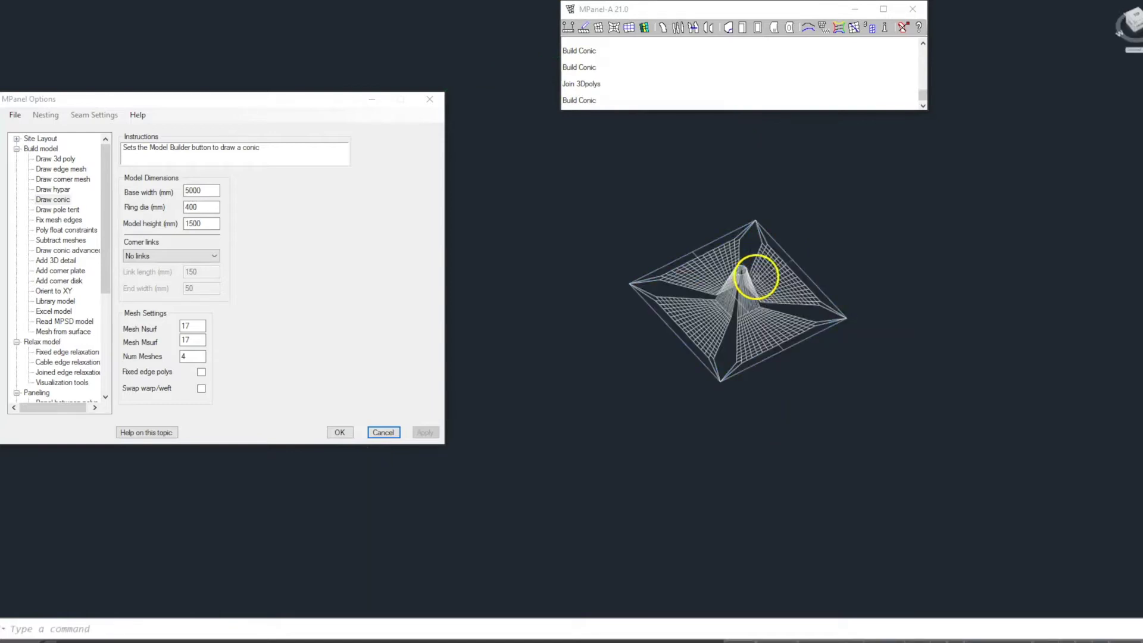
scroll(741, 271, "up", 5)
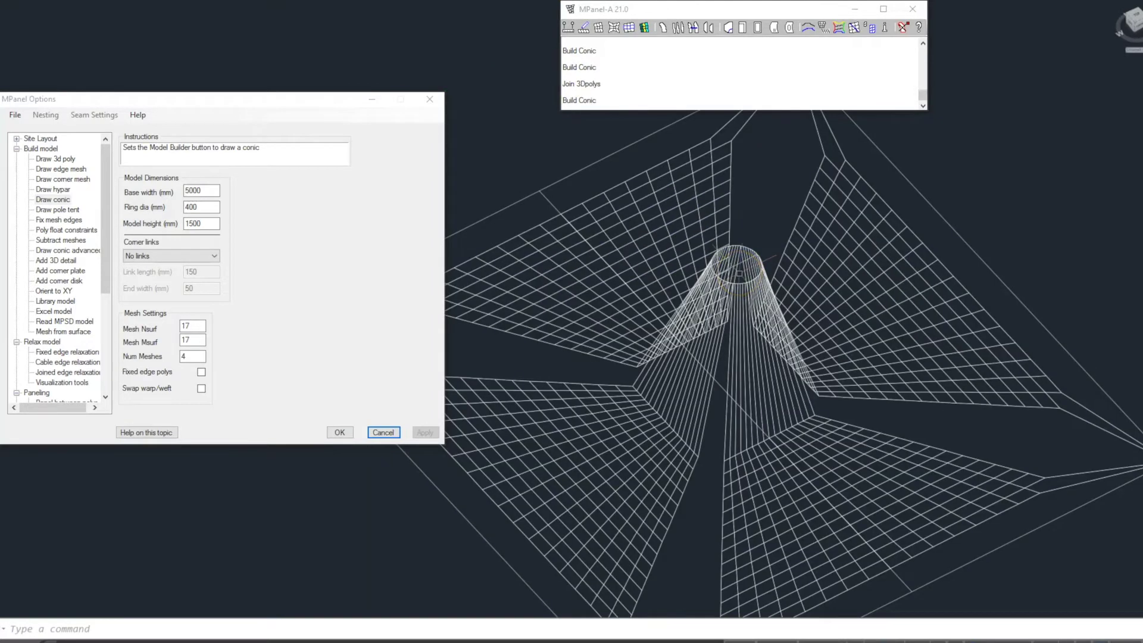
Draw a 3D polyline with 3DPOLY from the cone's base up to its top ring.
type("3dpoly")
key("Return")
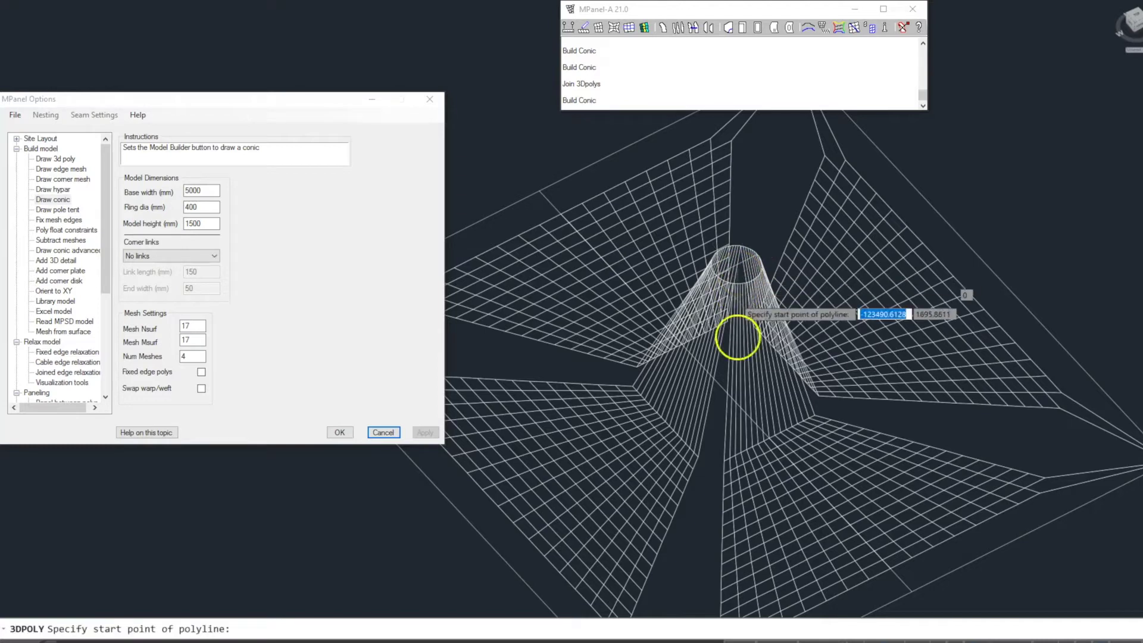
left_click(725, 379)
scroll(751, 267, "up", 3)
scroll(741, 270, "up", 2)
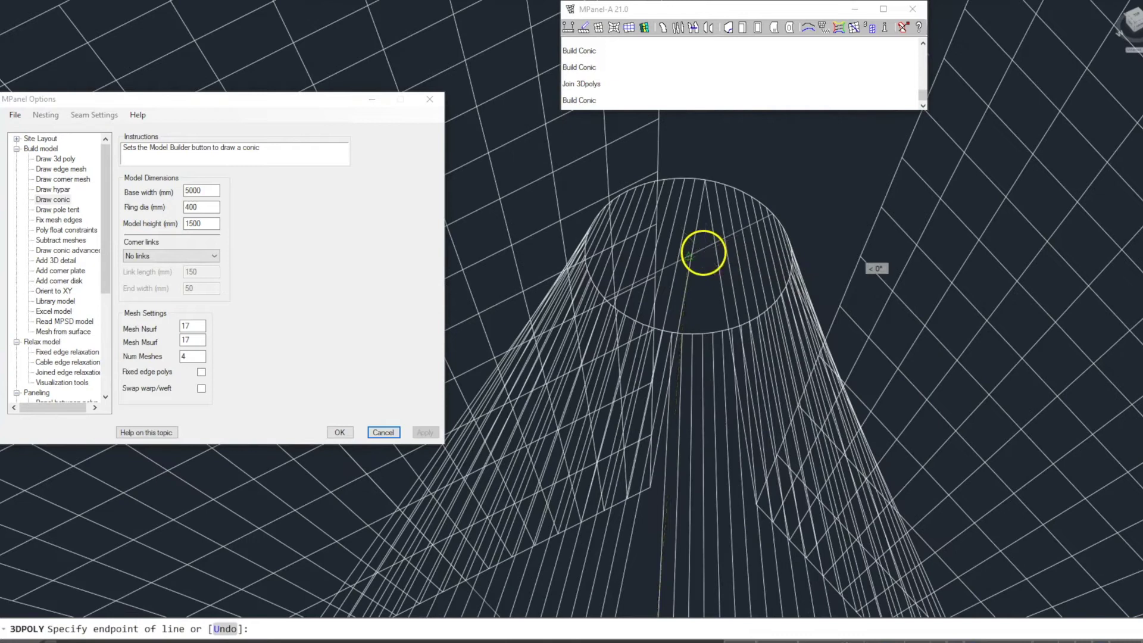
key("Escape")
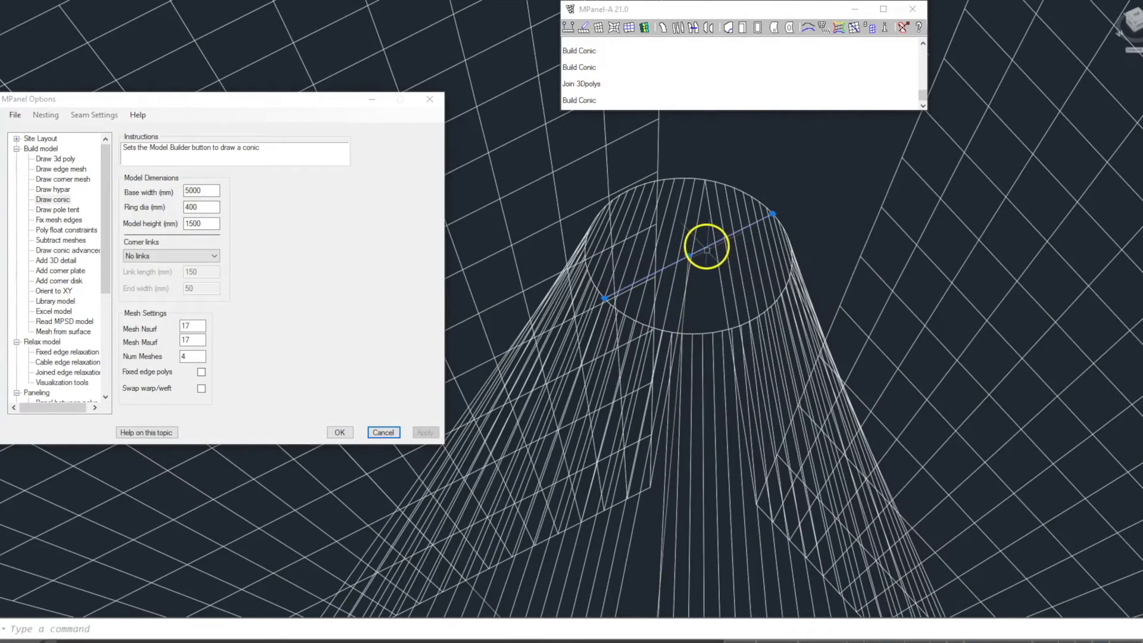
scroll(707, 247, "down", 4)
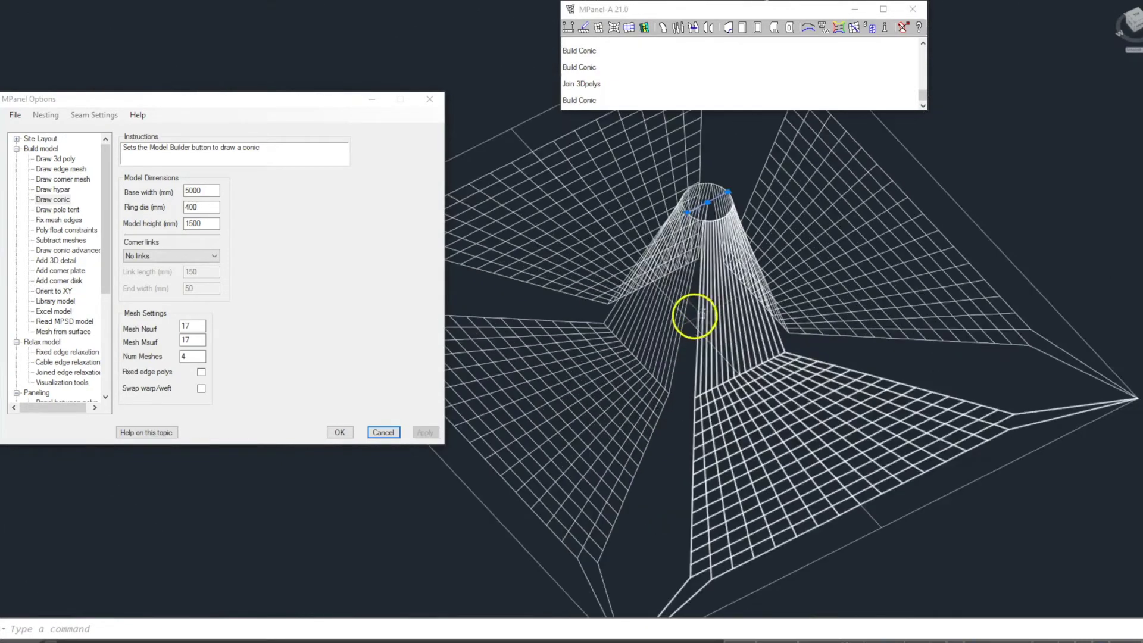
Window-select the polylines forming the cone's raised top ring.
scroll(691, 319, "up", 3)
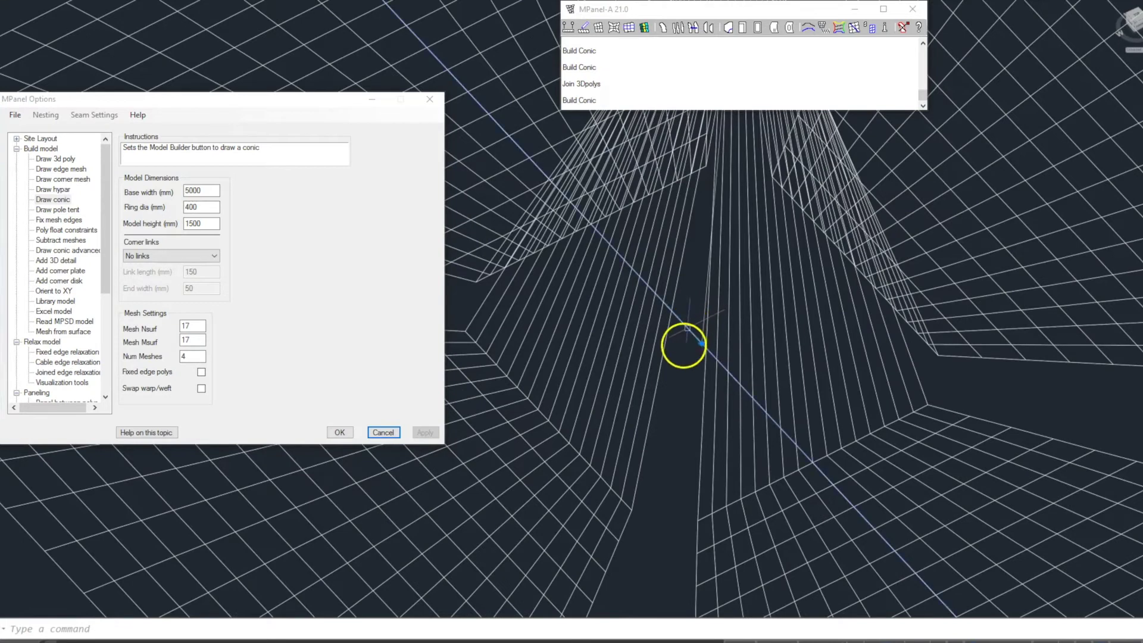
scroll(691, 363, "down", 4)
scroll(715, 387, "up", 4)
left_click(731, 325)
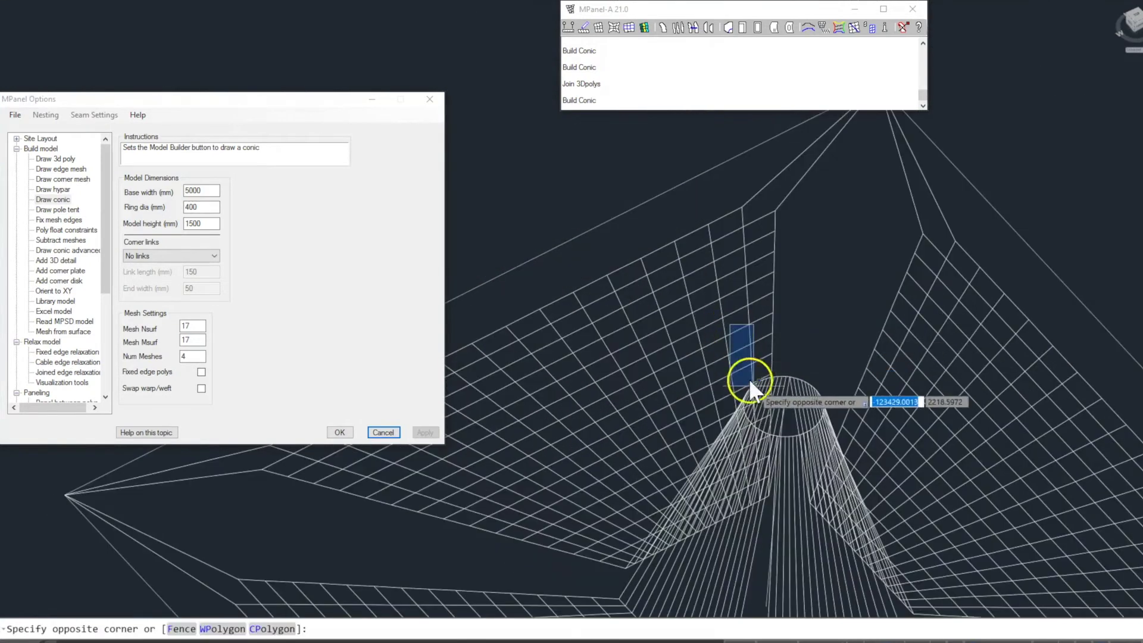
left_click(845, 459)
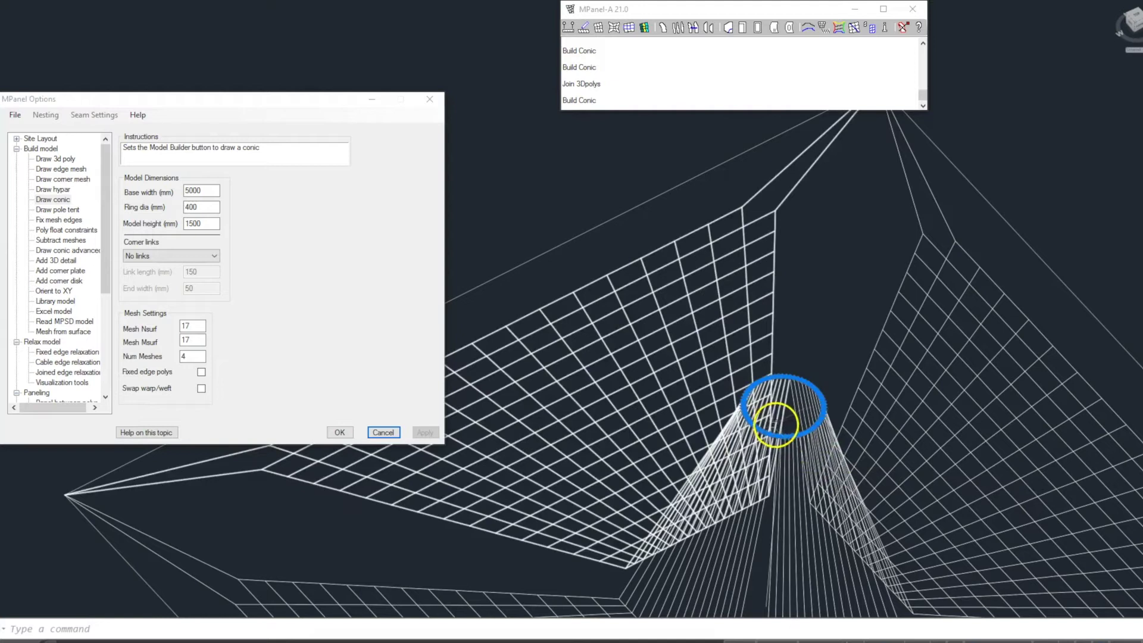
scroll(777, 424, "up", 6)
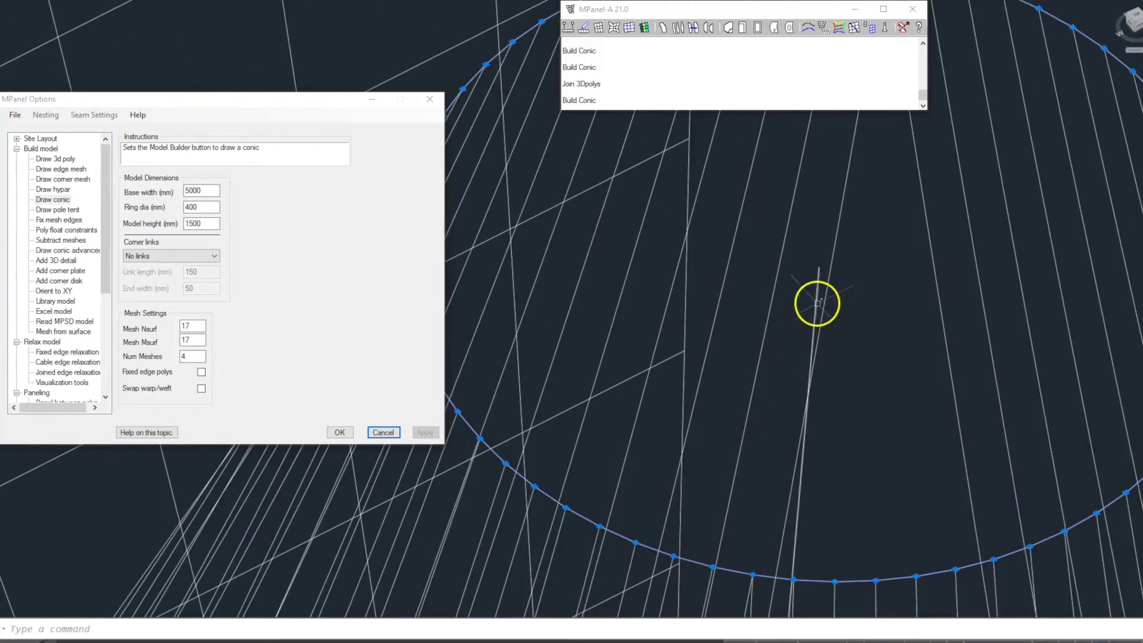
scroll(801, 328, "down", 6)
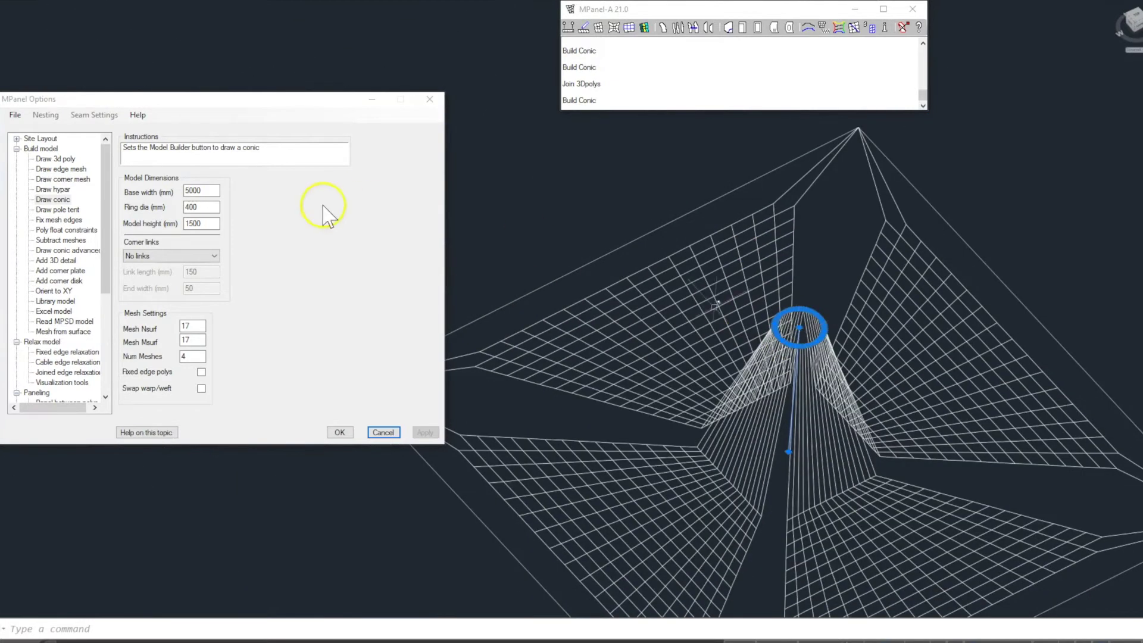
left_click_drag(104, 241, 125, 321)
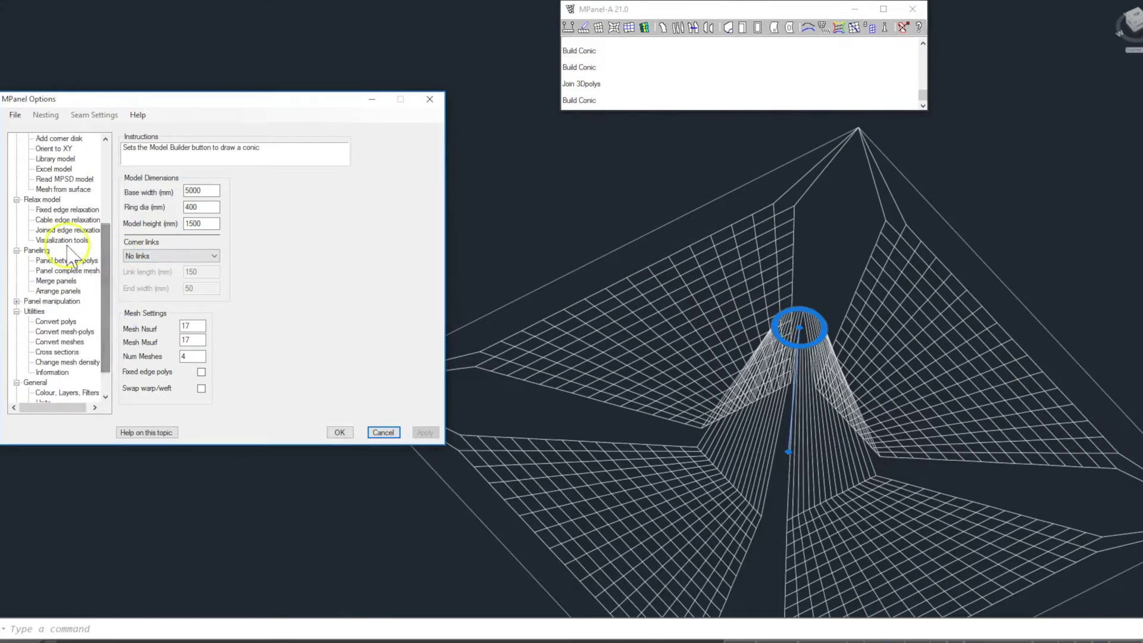
Join the top-ring polylines with Join 3Dpolys using 'Fill the gap between ends', and select the result.
left_click(55, 321)
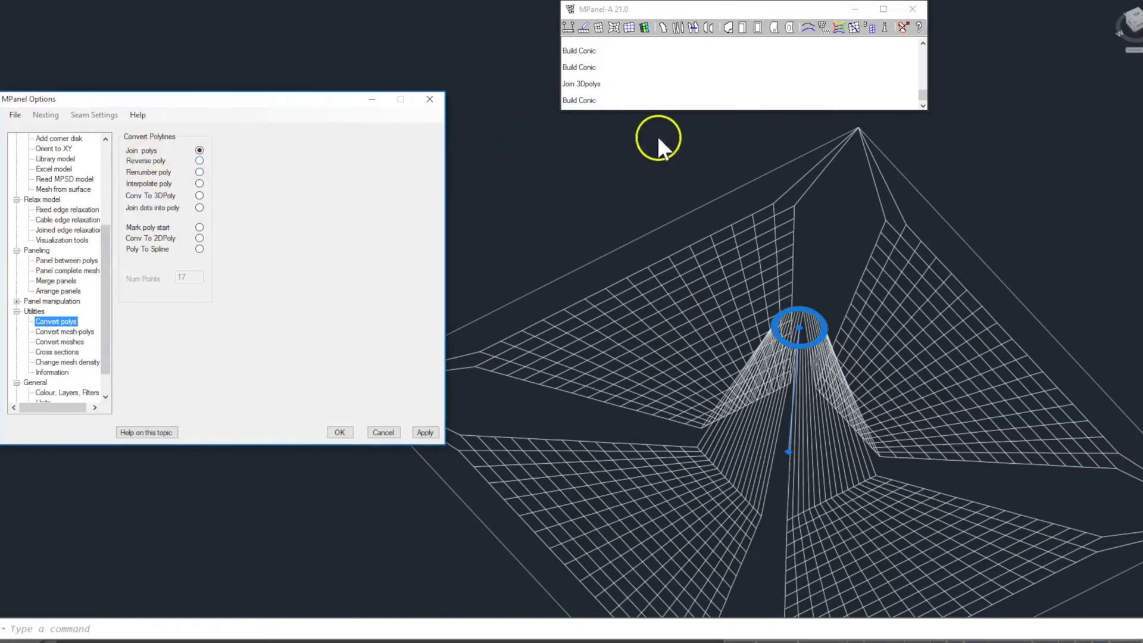
left_click(807, 28)
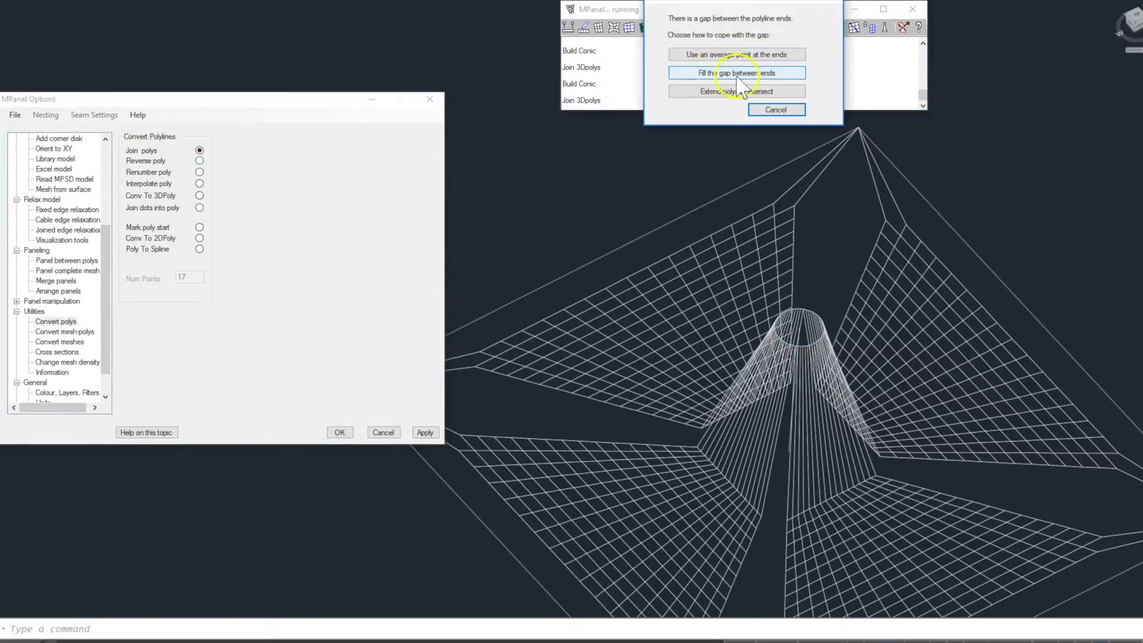
left_click(700, 74)
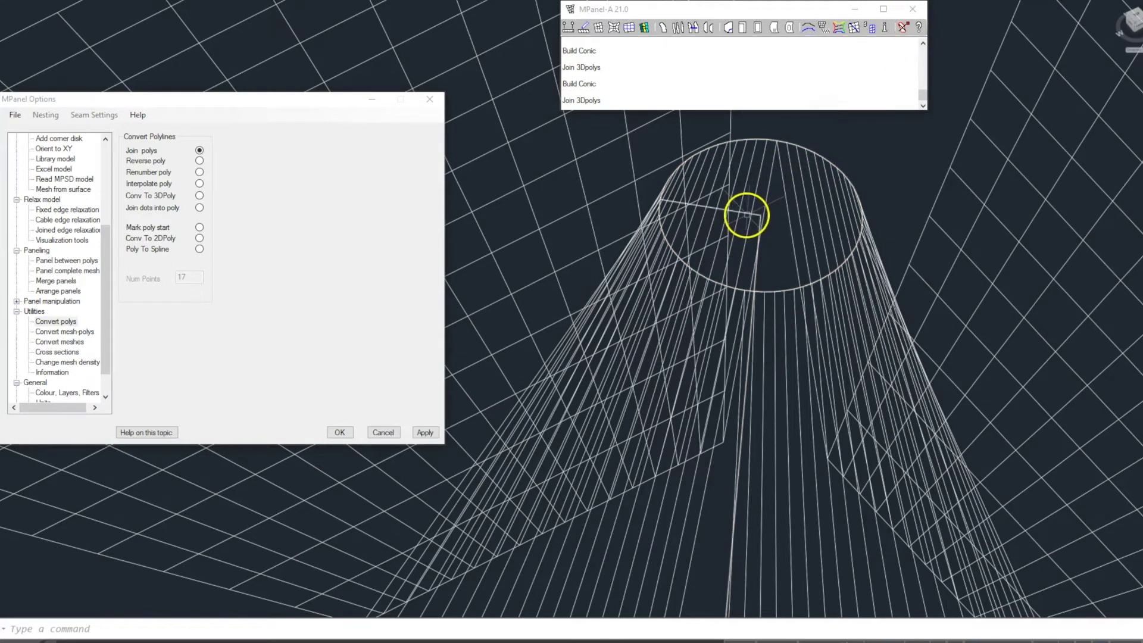
left_click(745, 214)
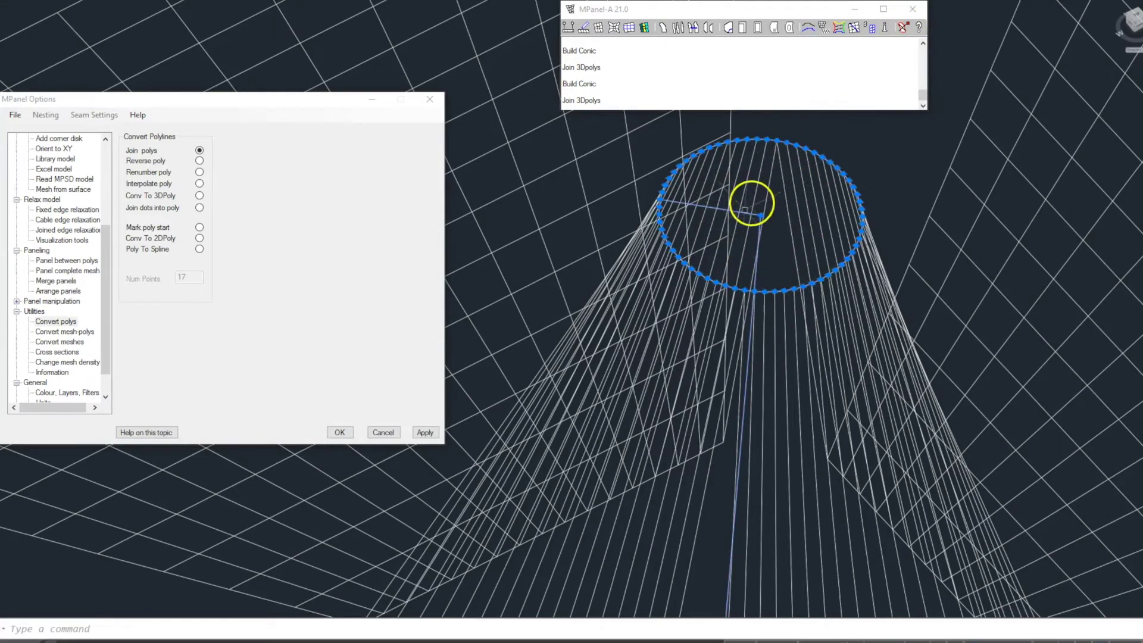
scroll(751, 203, "down", 5)
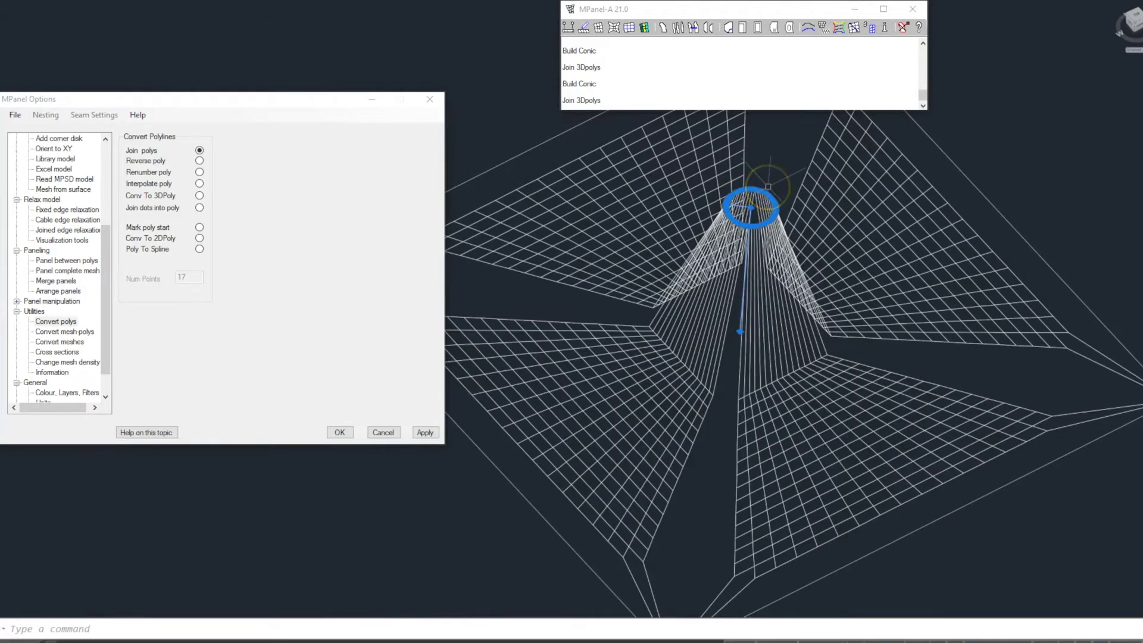
Draw a line with L from a mesh corner to the mesh's bottom corner.
scroll(739, 225, "down", 5)
key("Escape")
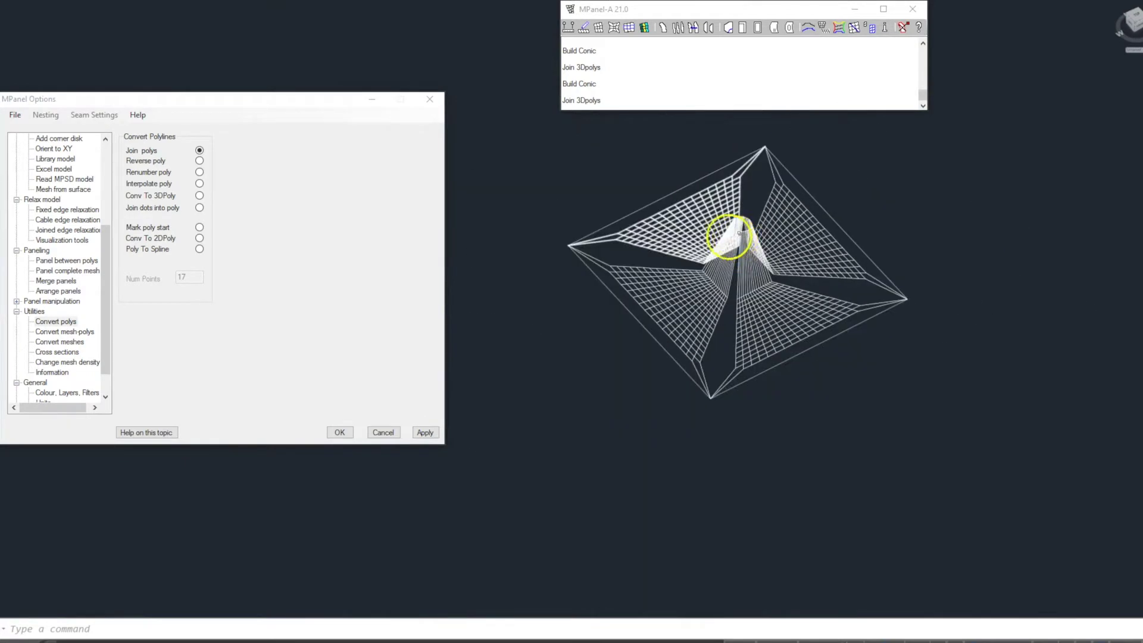
type("l")
key("Return")
left_click(568, 245)
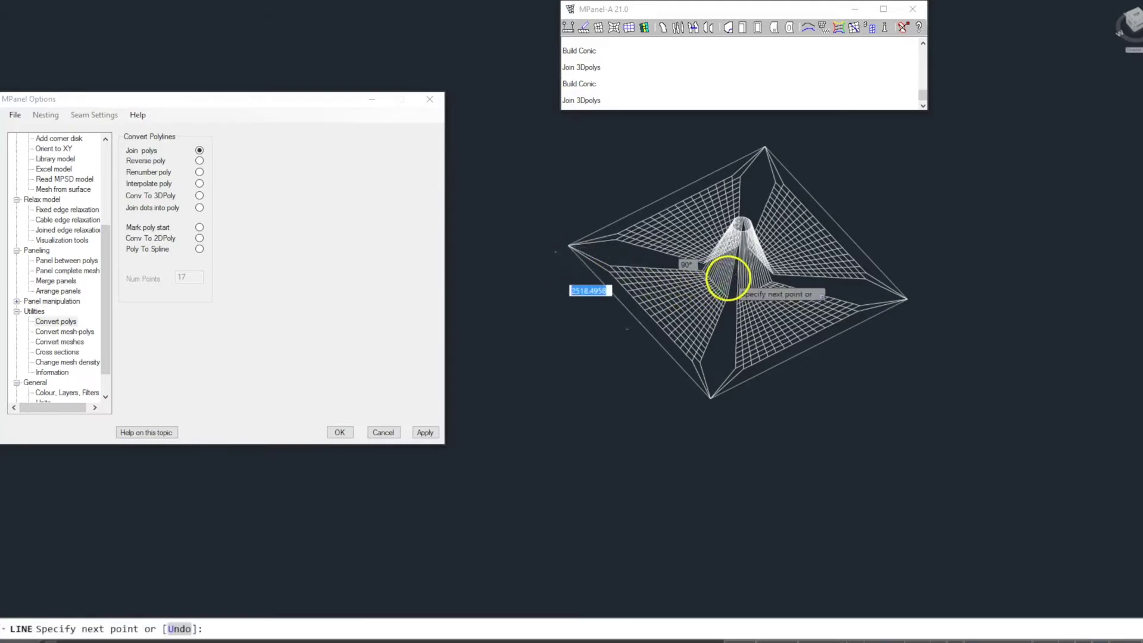
scroll(735, 276, "up", 8)
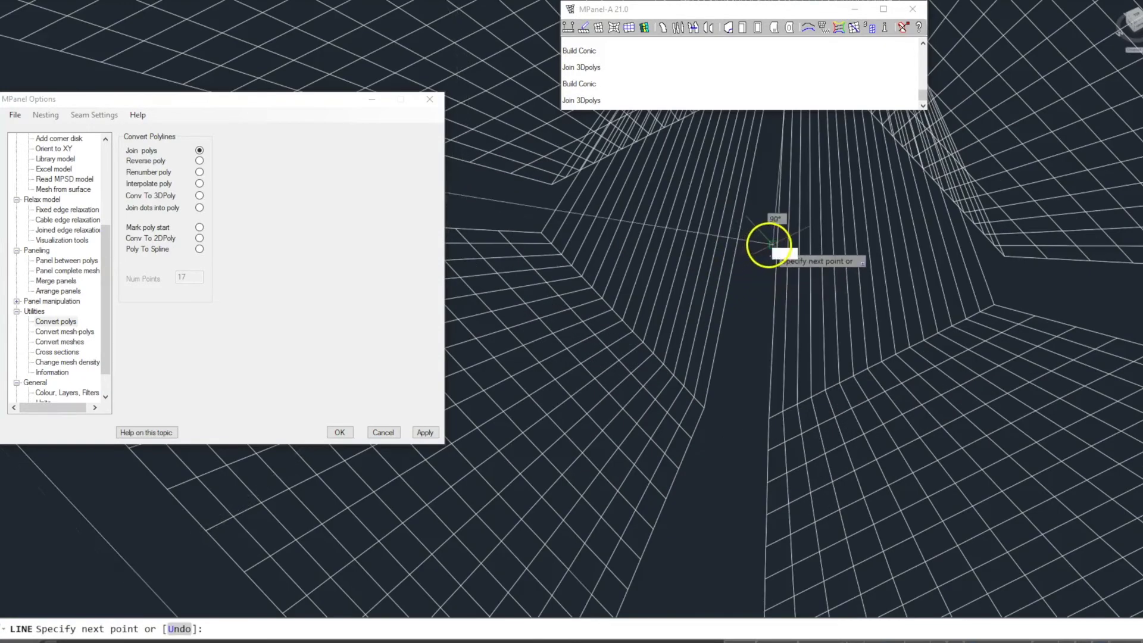
scroll(766, 243, "down", 8)
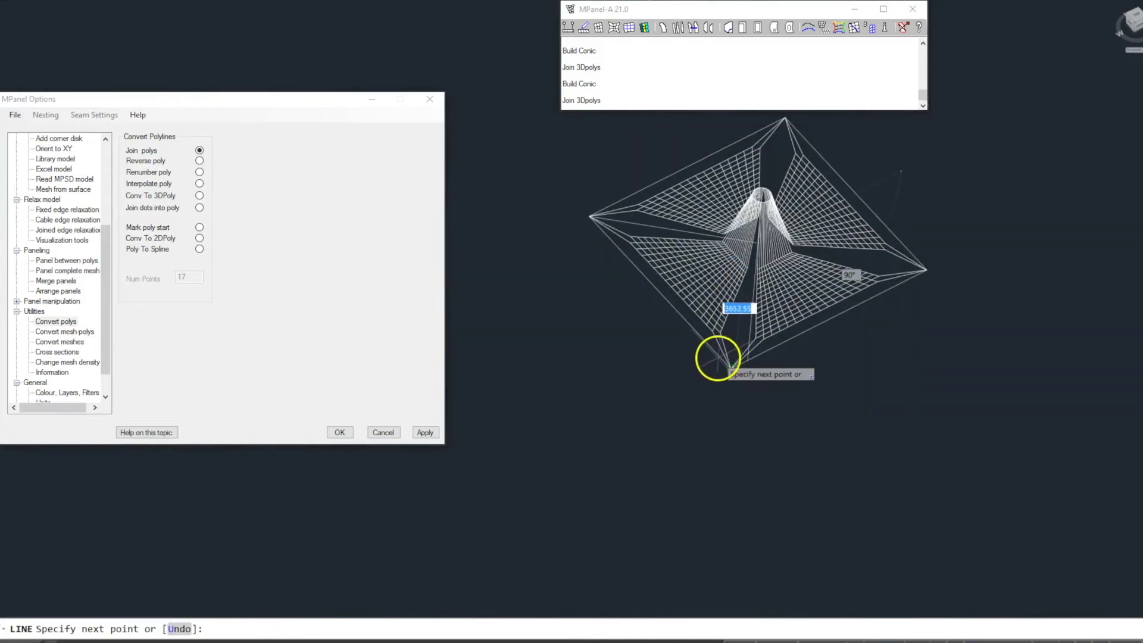
left_click(729, 364)
key("Return")
key("Return")
Start a line at the mesh's right corner and select the cone's top ring polyline.
left_click(924, 271)
scroll(755, 246, "up", 4)
scroll(755, 245, "up", 5)
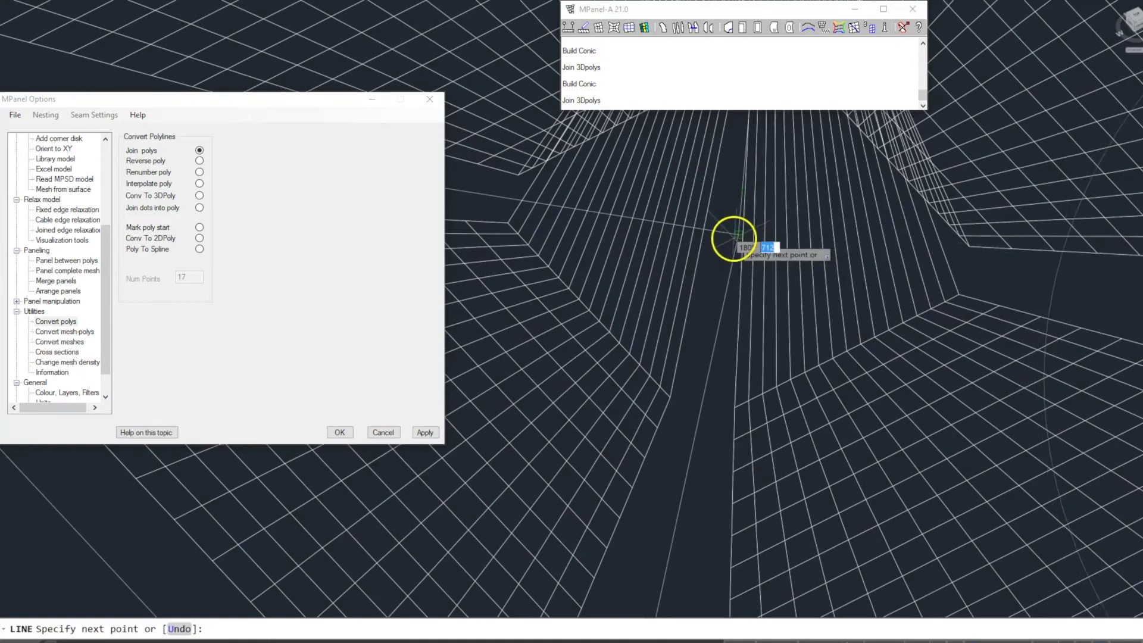
scroll(733, 238, "down", 10)
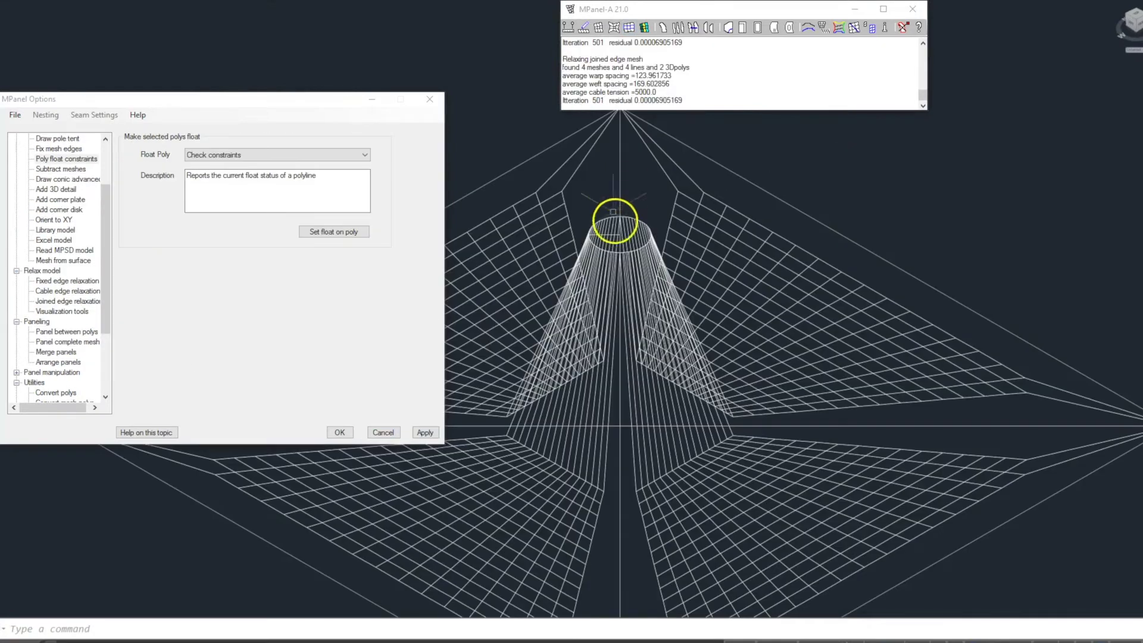
scroll(615, 224, "up", 4)
scroll(606, 238, "up", 5)
left_click(621, 203)
scroll(620, 202, "down", 6)
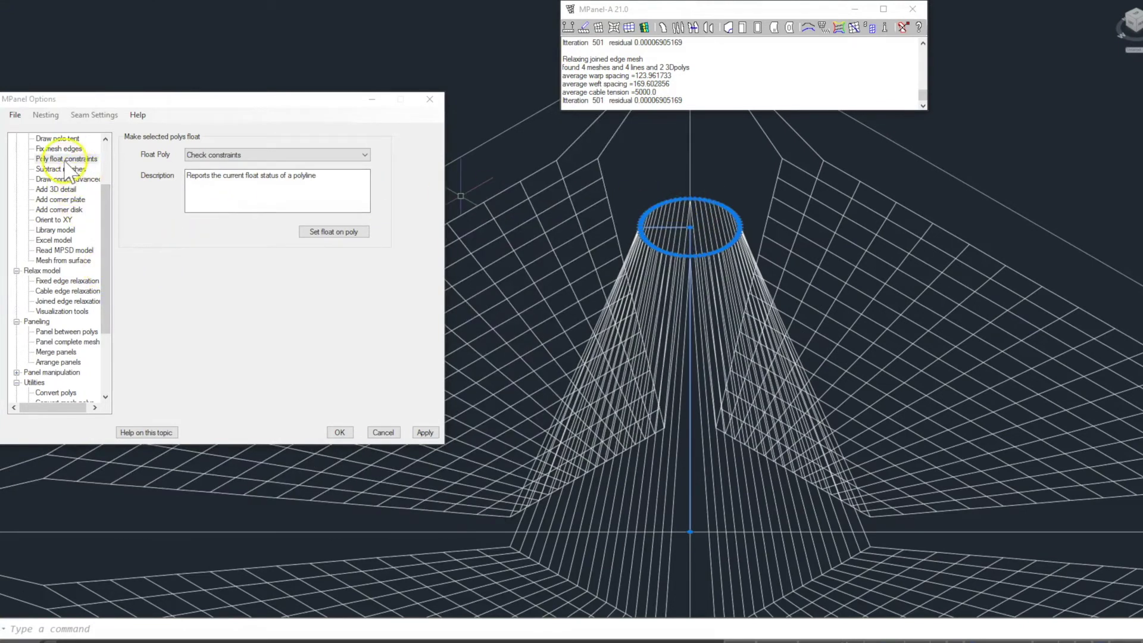
Set the top ring's Float Poly to 'Allow movement in Z axis' and apply it.
left_click(271, 155)
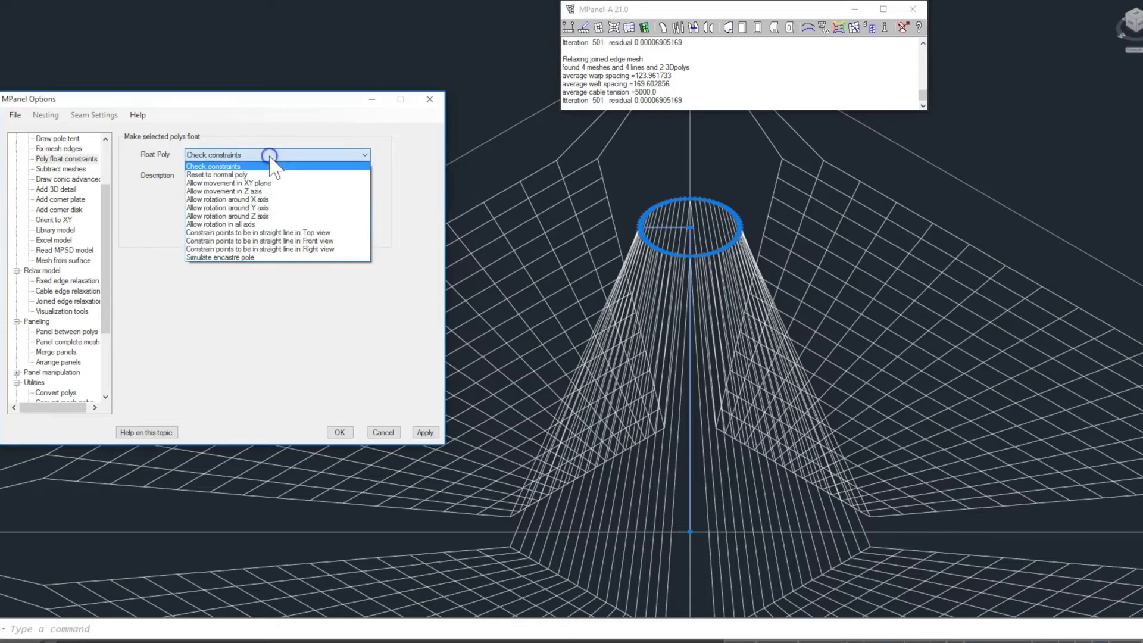
left_click(253, 192)
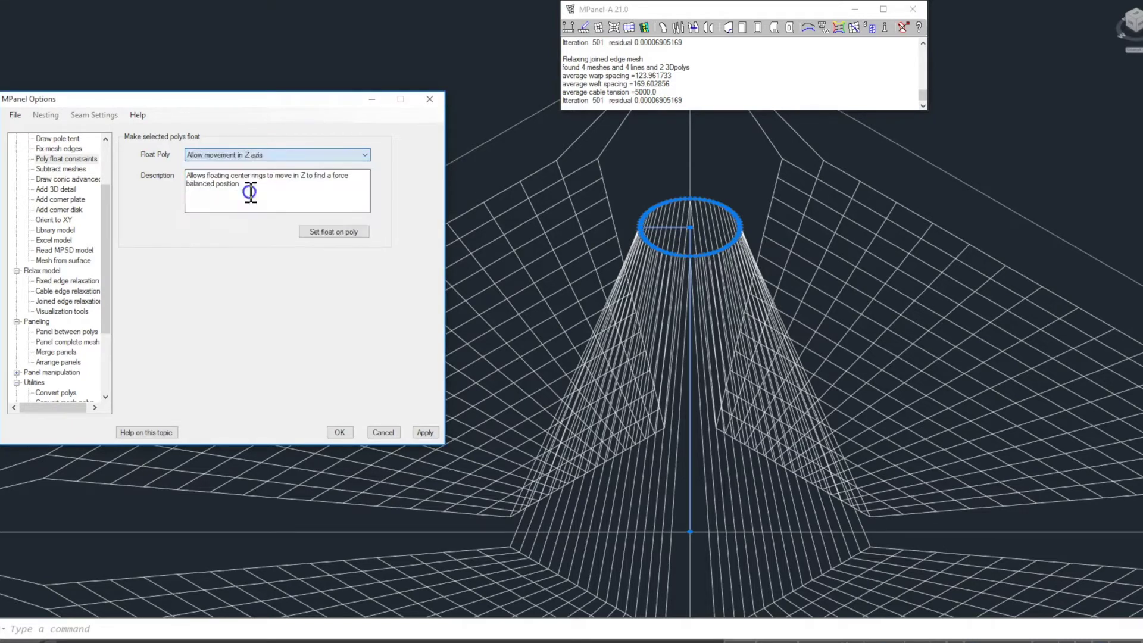
left_click(325, 232)
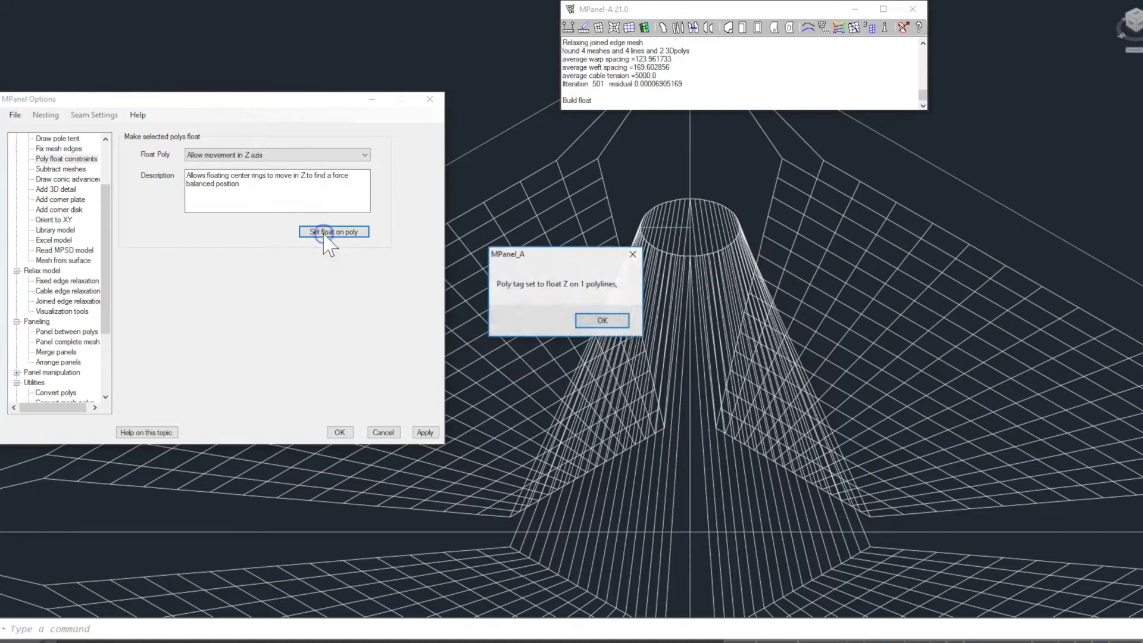
left_click(593, 325)
Window-select the tent and copy it with CO up and to the right of the original.
scroll(667, 262, "down", 8)
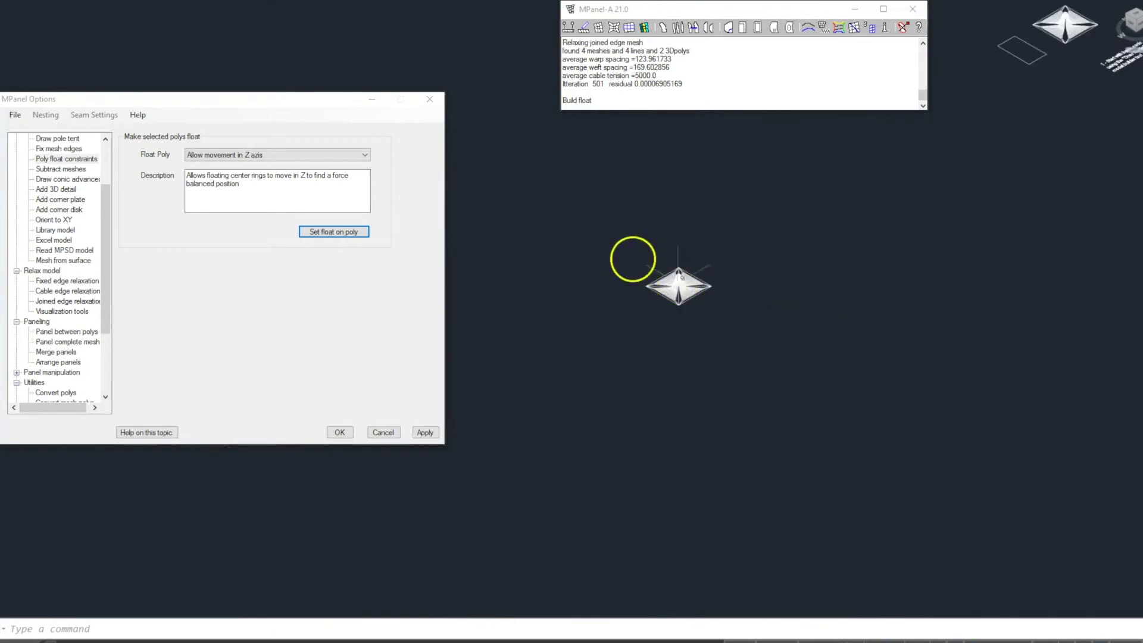
left_click(620, 248)
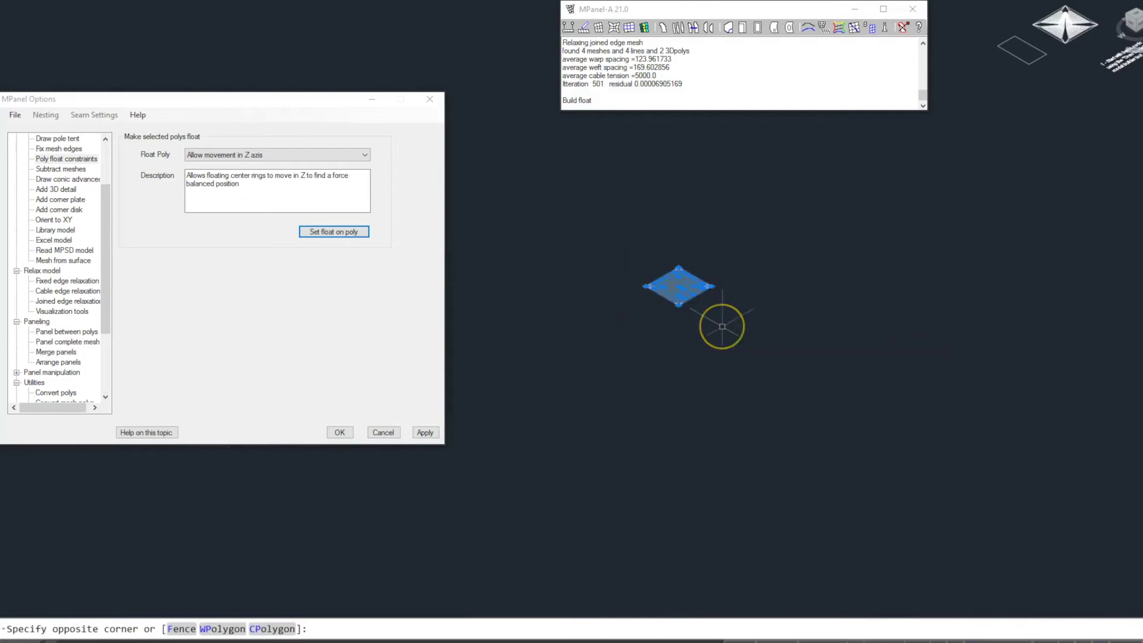
left_click(722, 326)
type("co")
key("Return")
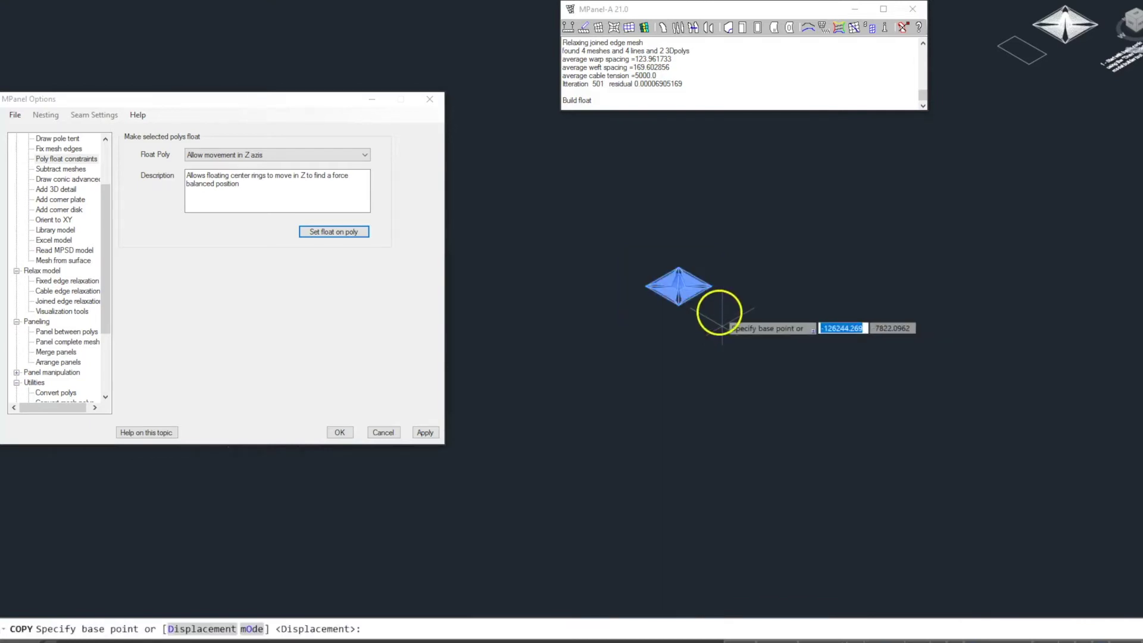
left_click(719, 311)
left_click(795, 266)
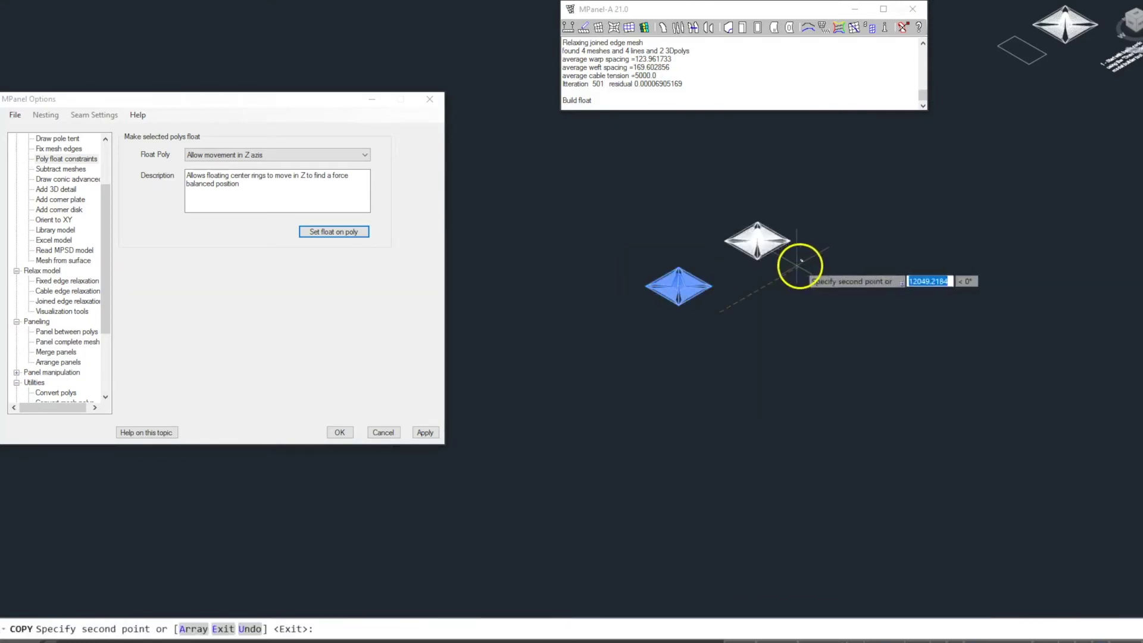
key("Return")
scroll(675, 285, "up", 6)
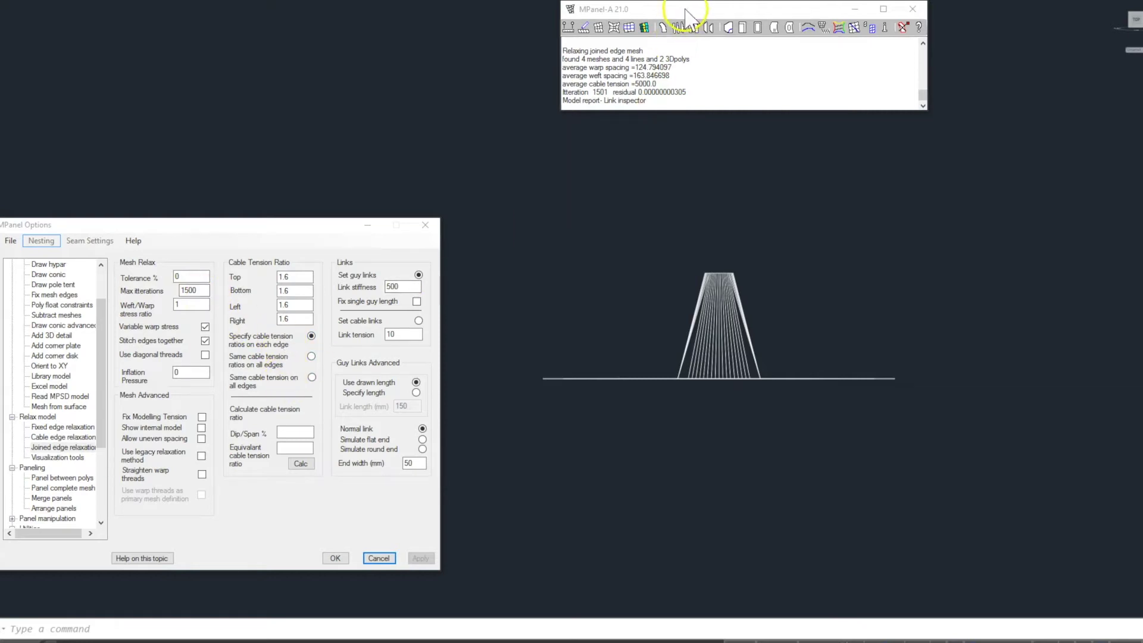
Relax the first mast membrane's joined edge meshes at link stiffness 500 and clear the red highlight.
left_click(505, 195)
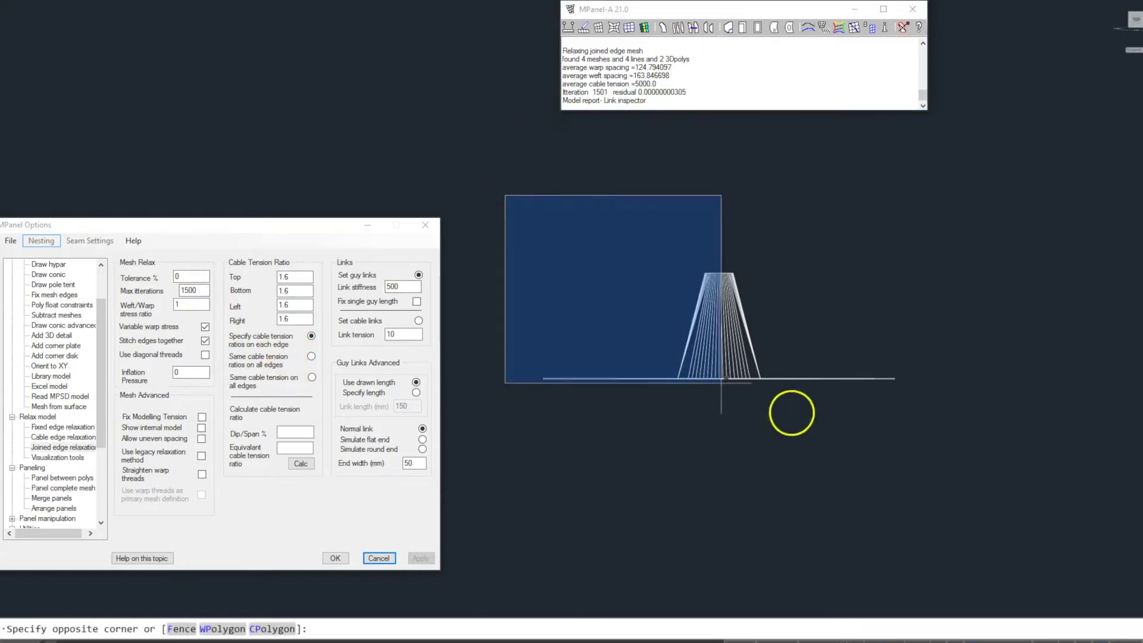
left_click(982, 439)
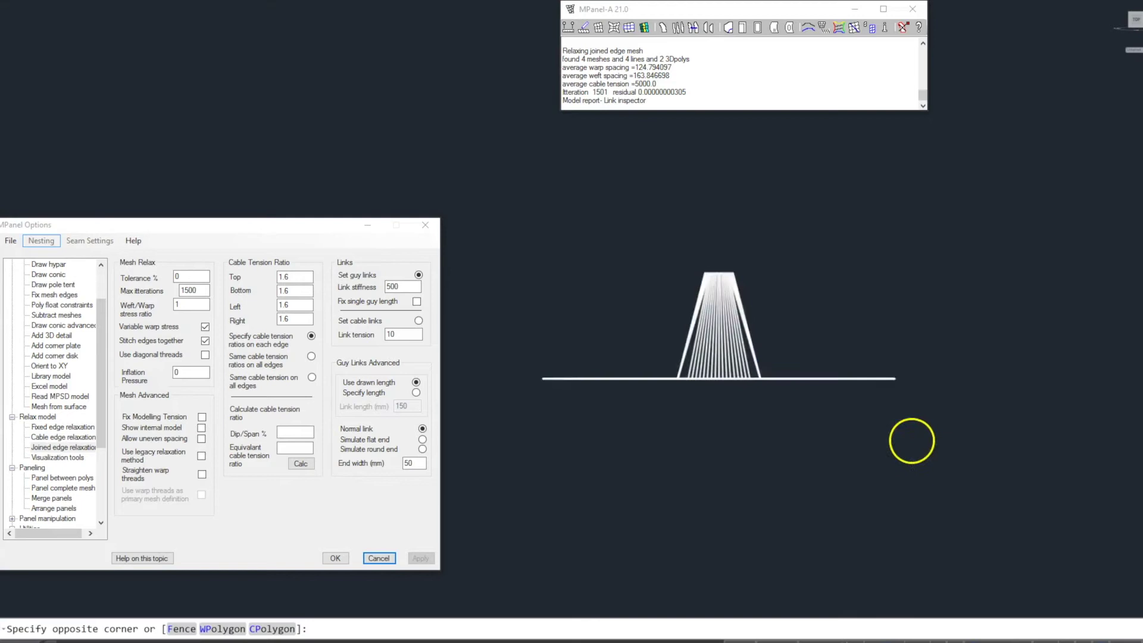
left_click(638, 10)
left_click(629, 28)
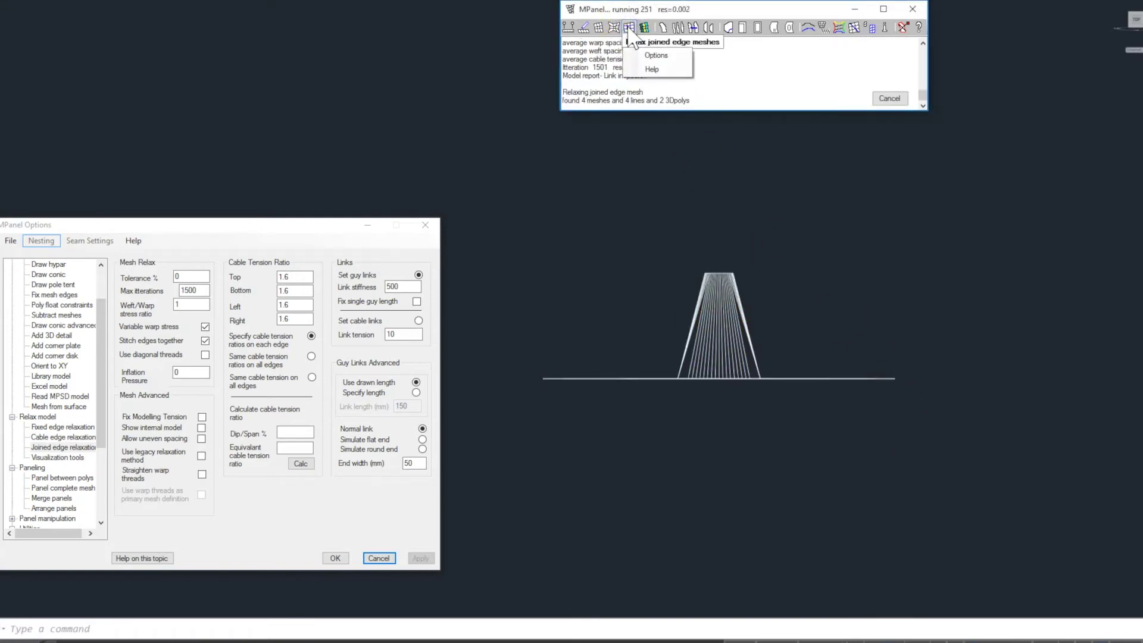
left_click(676, 16)
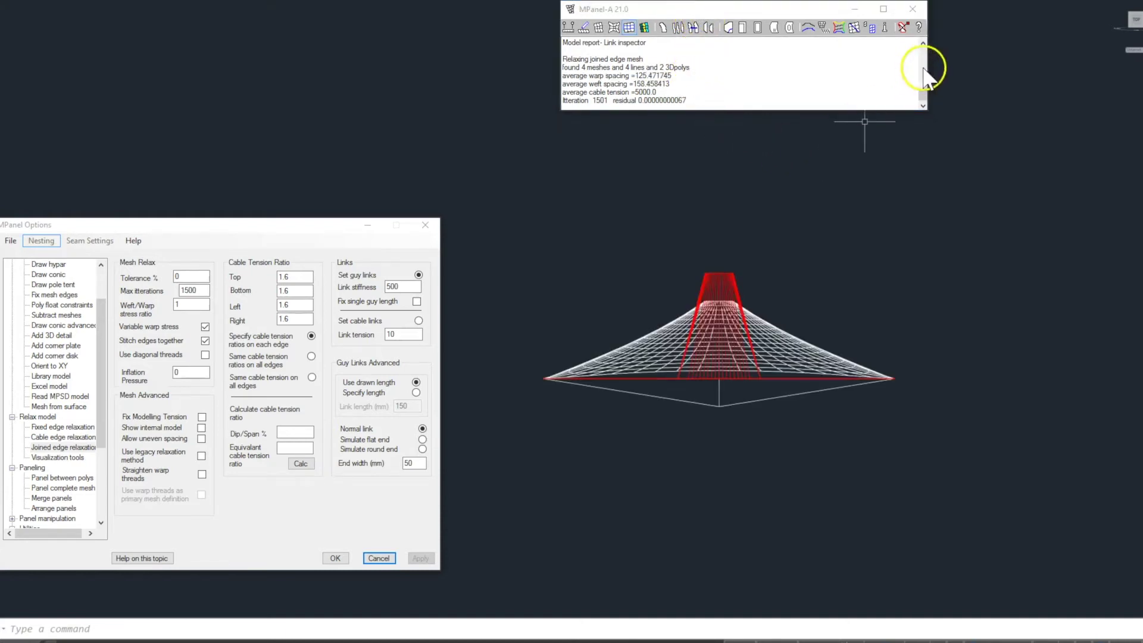
left_click(903, 27)
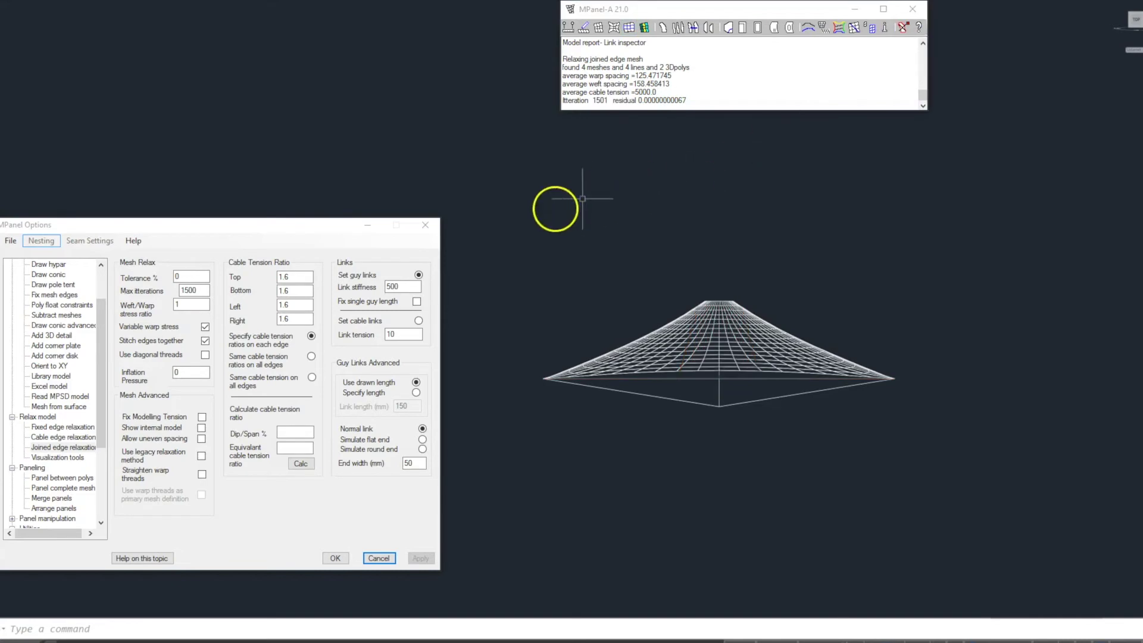
scroll(543, 214, "down", 3)
scroll(1000, 255, "up", 6)
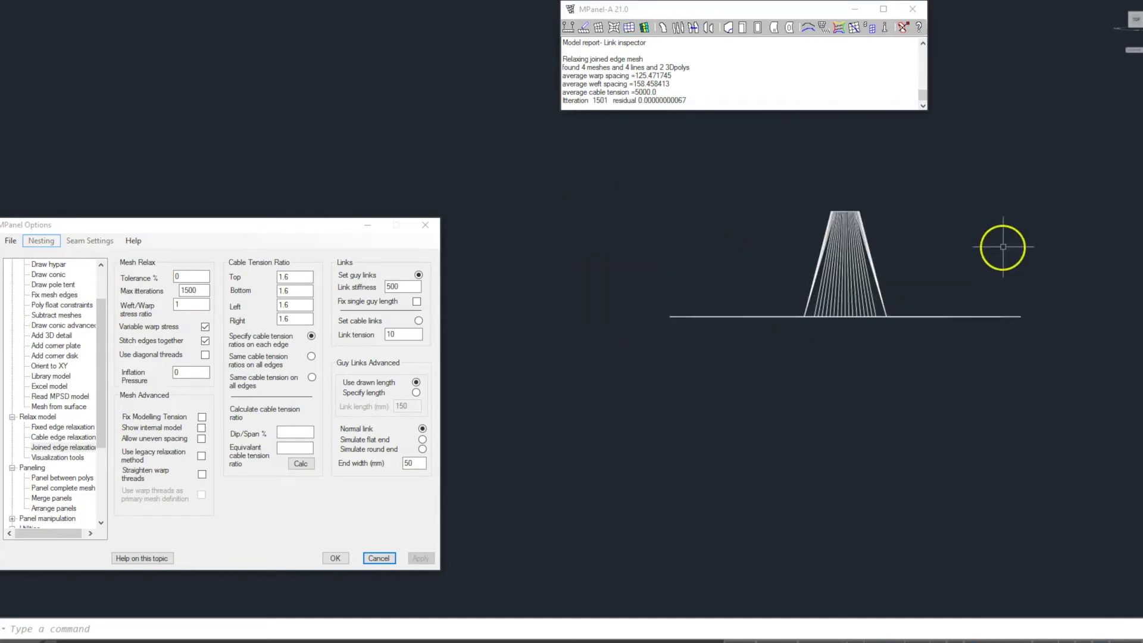
Relax the second mast membrane with link stiffness 2500 and 5000 max iterations, then clear the highlight.
left_click(579, 309)
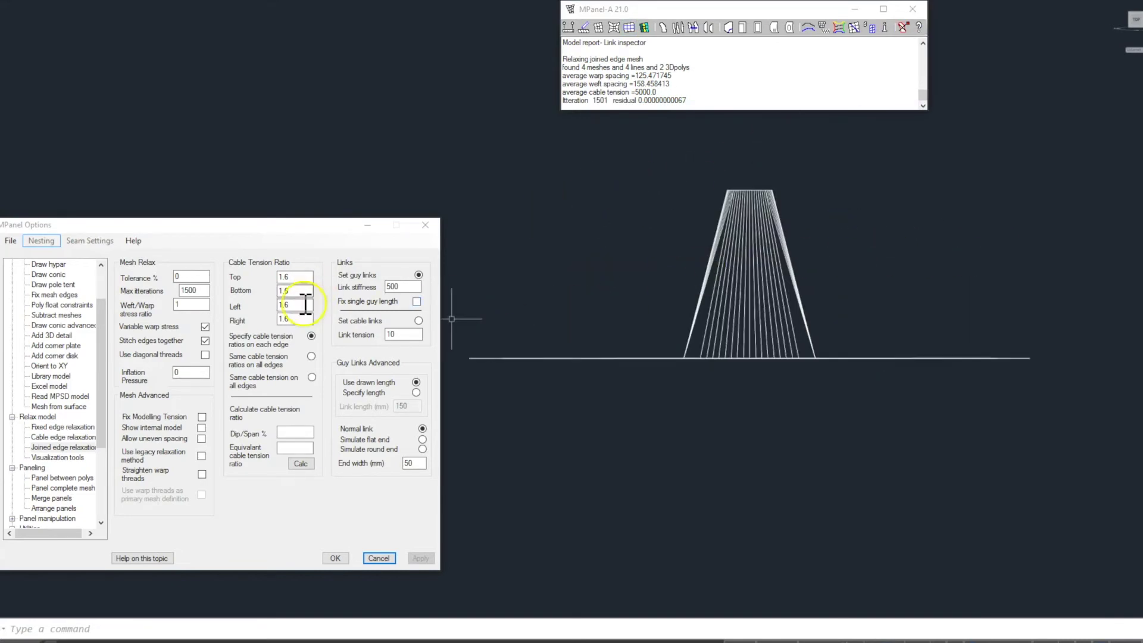
left_click(406, 287)
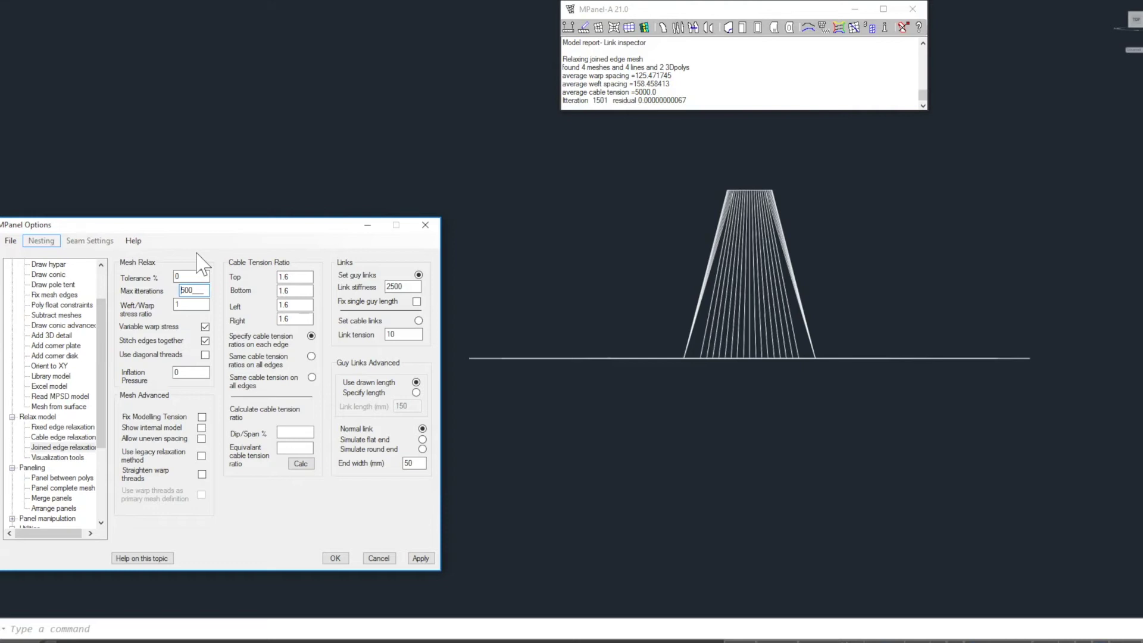
type("0")
left_click(628, 27)
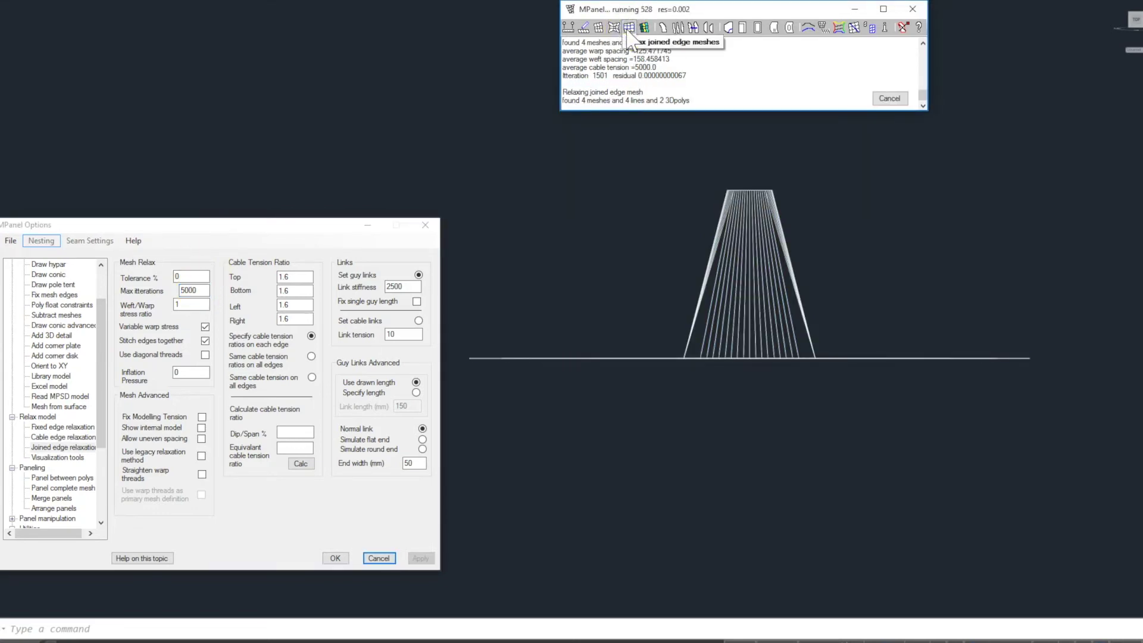
left_click(903, 27)
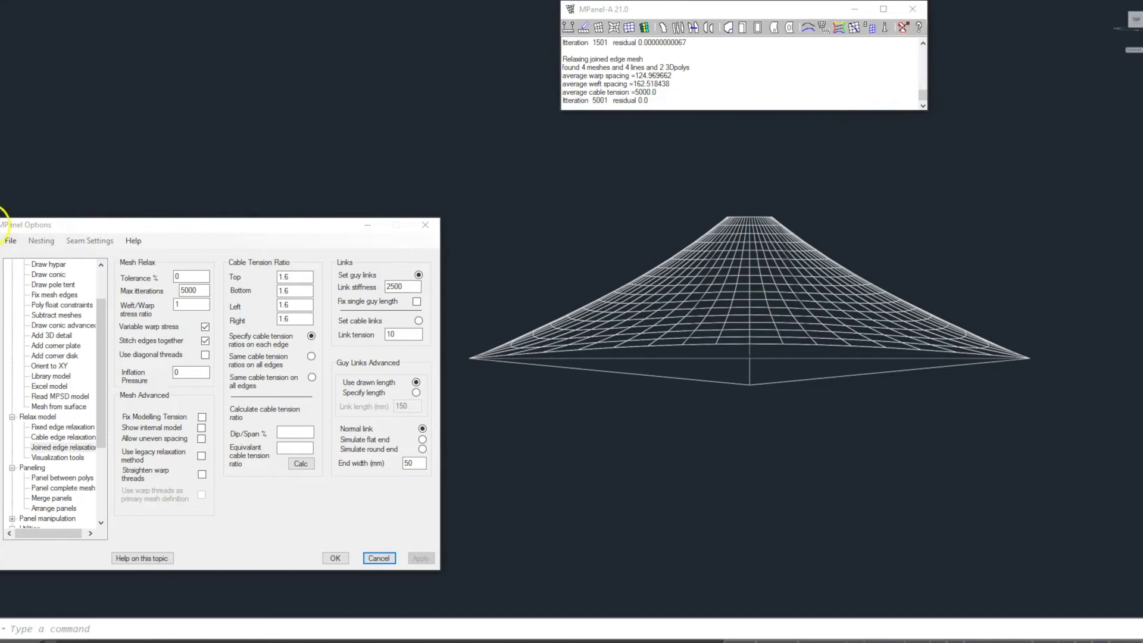
Add a 239 linear dimension from the first mast's base to the membrane edge.
type("dli")
key("Return")
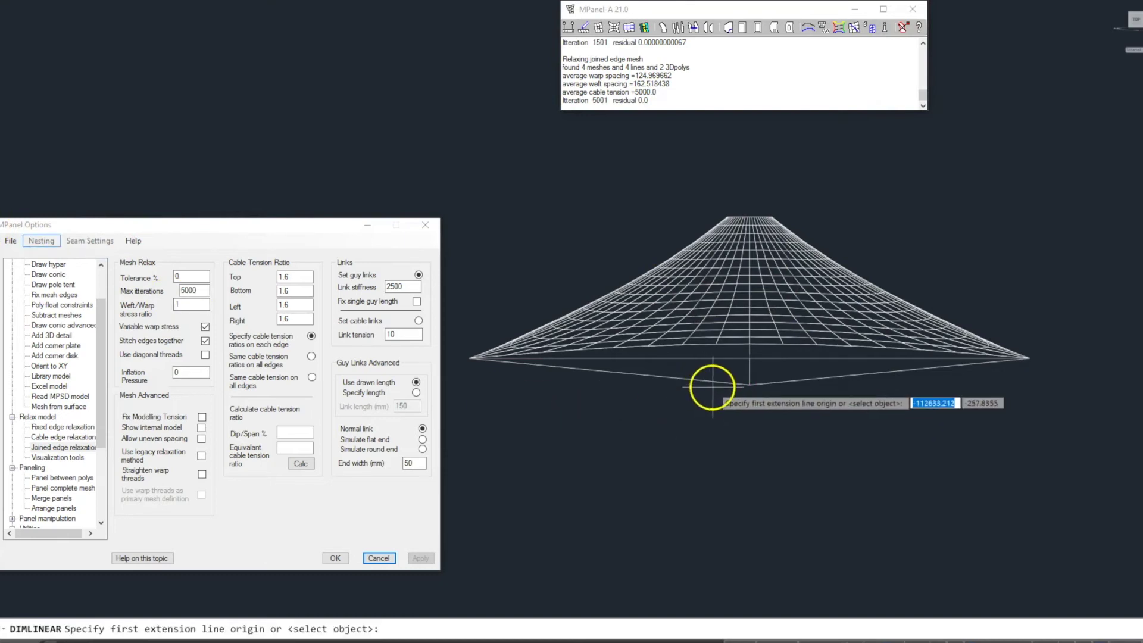
left_click(712, 383)
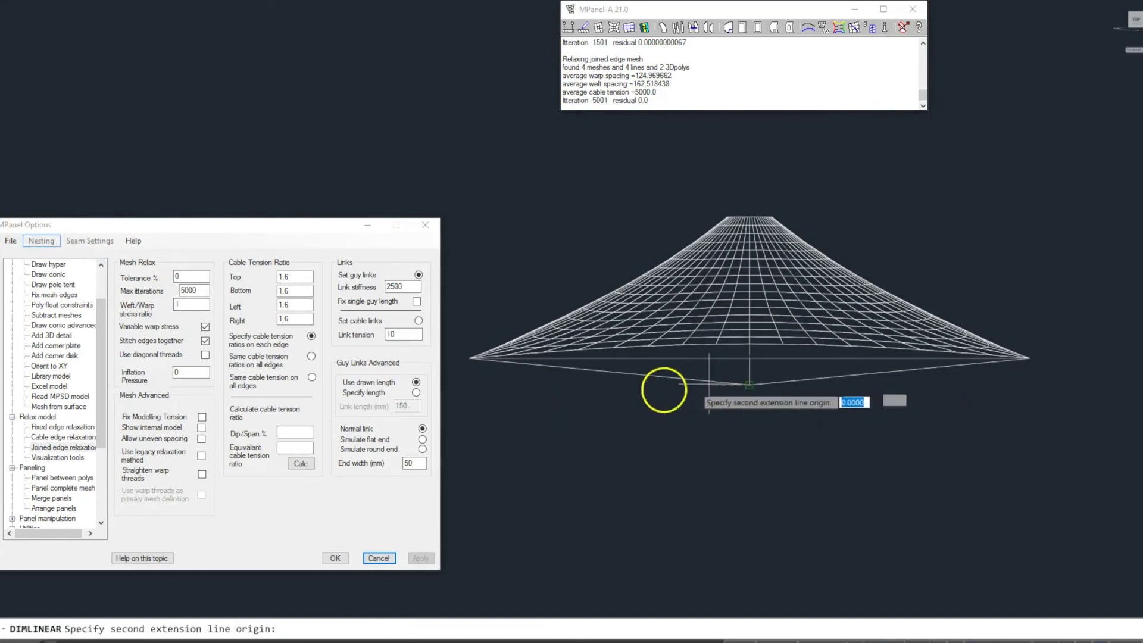
left_click(466, 359)
left_click(462, 383)
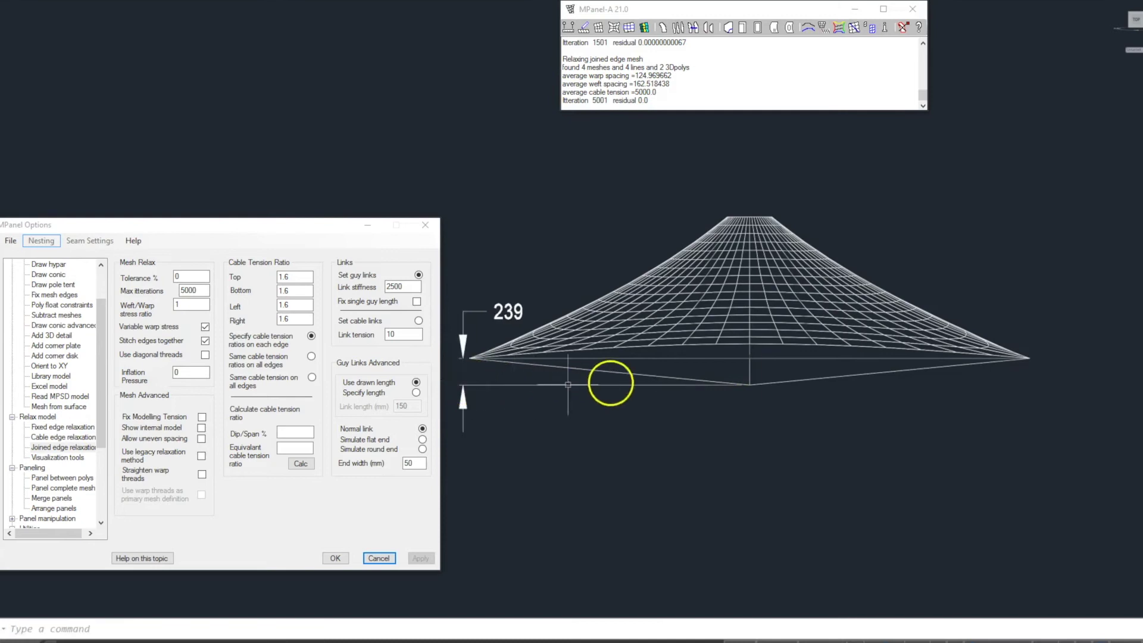
scroll(696, 398, "down", 5)
scroll(638, 403, "up", 8)
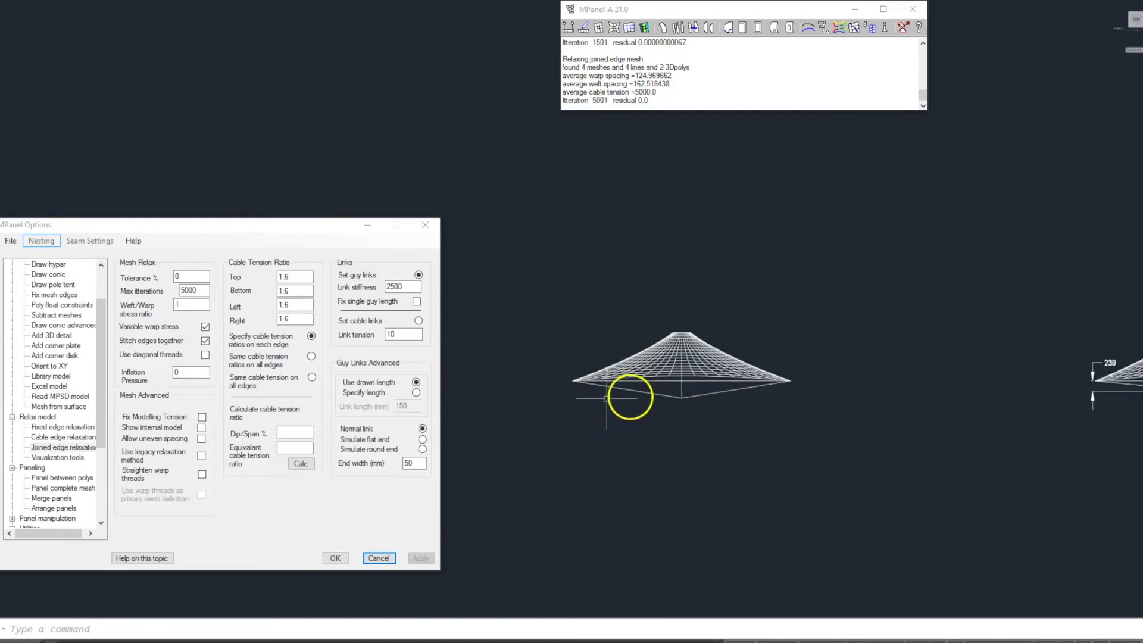
Dimension the second mast drop at 395, then view both membranes from above.
key("Return")
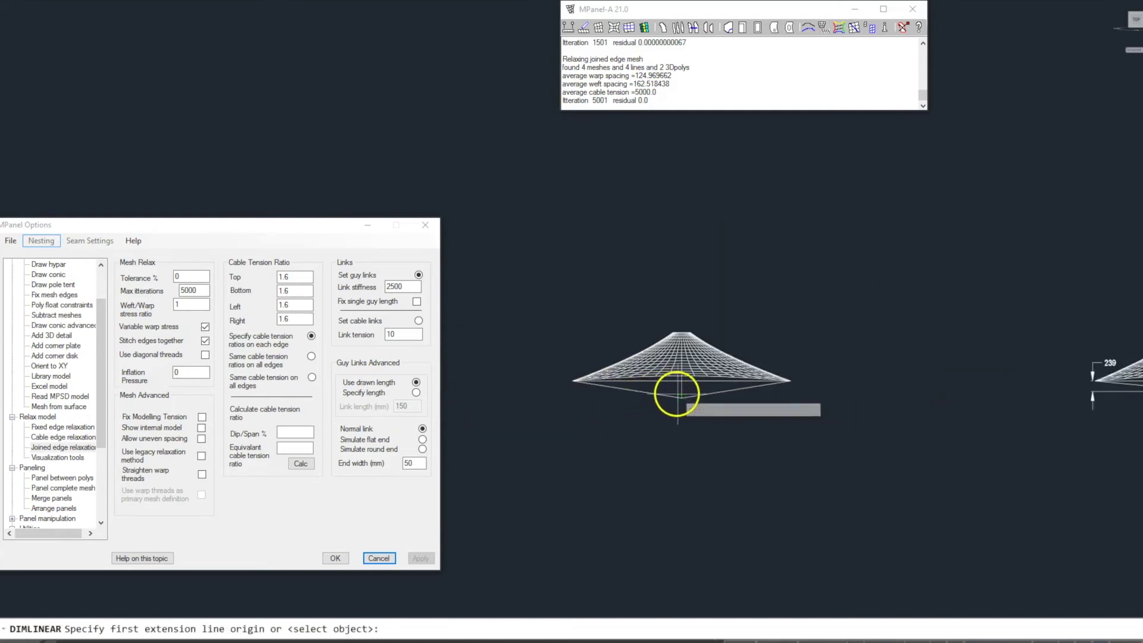
left_click(675, 392)
left_click(545, 387)
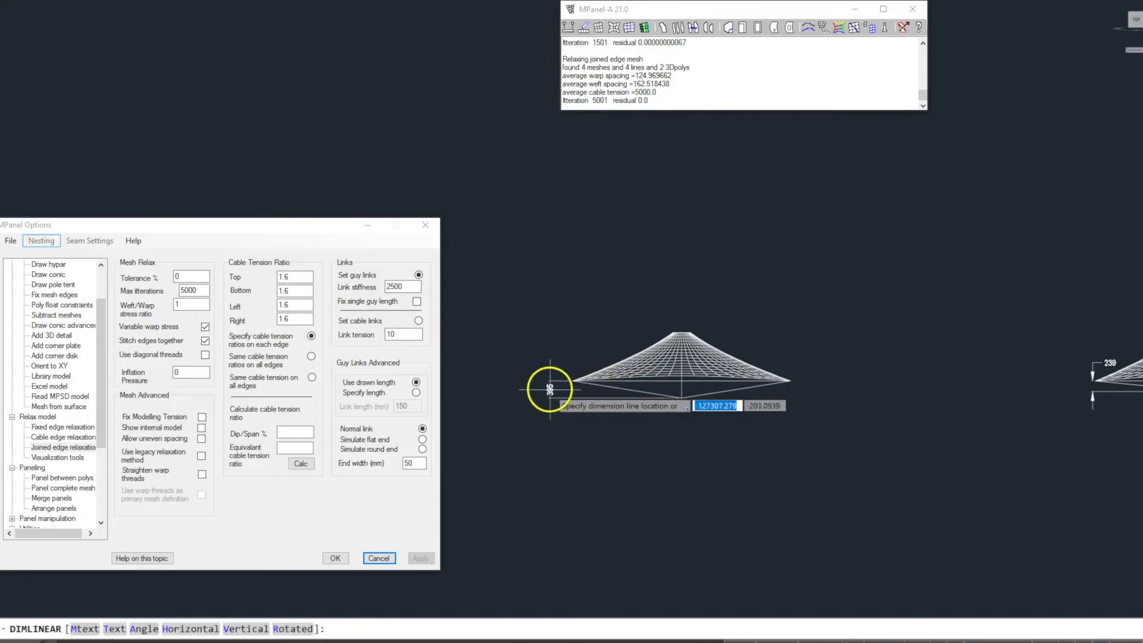
left_click(549, 389)
scroll(546, 385, "up", 5)
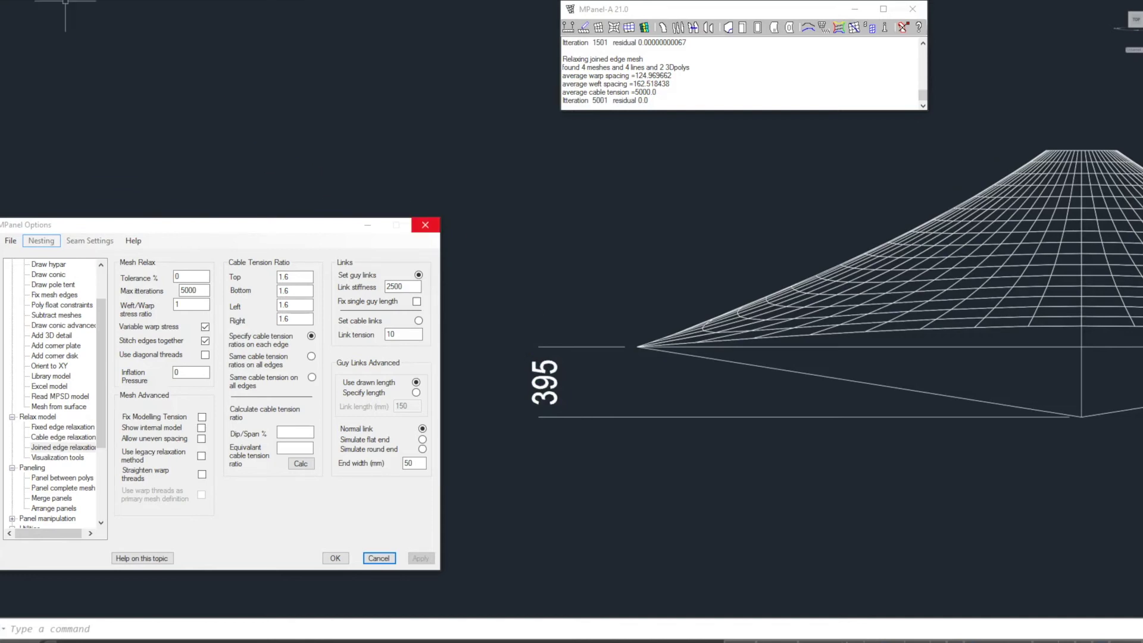
left_click_drag(98, 368, 114, 433)
Apply a pre-stress link tension report at 30 kgf/m and window-select the left membrane.
left_click(48, 479)
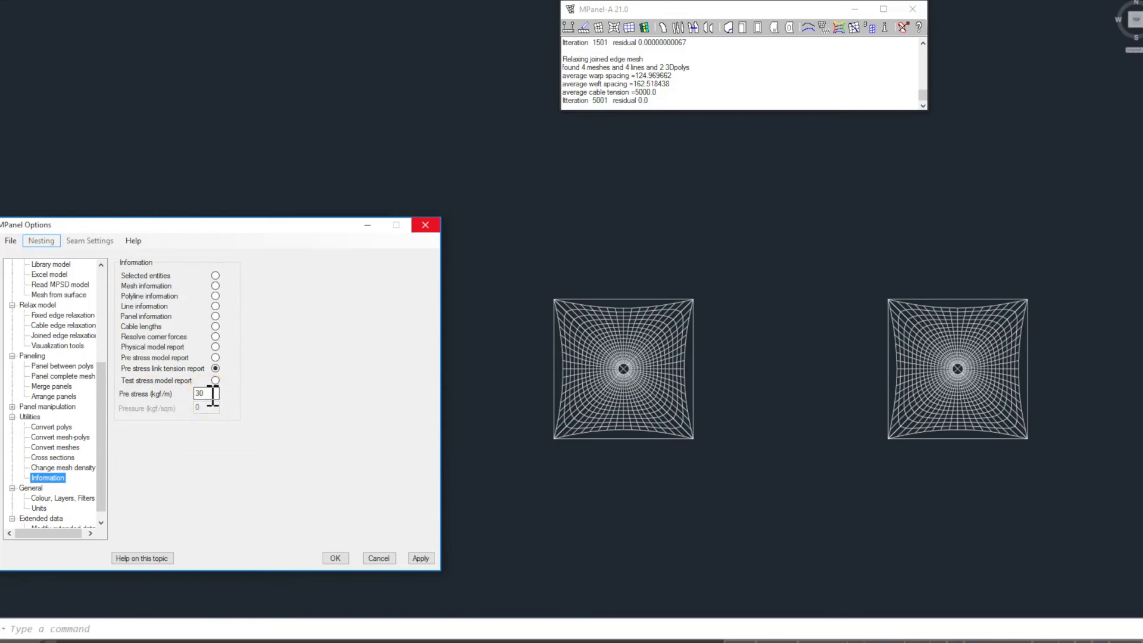
left_click(418, 558)
left_click(521, 280)
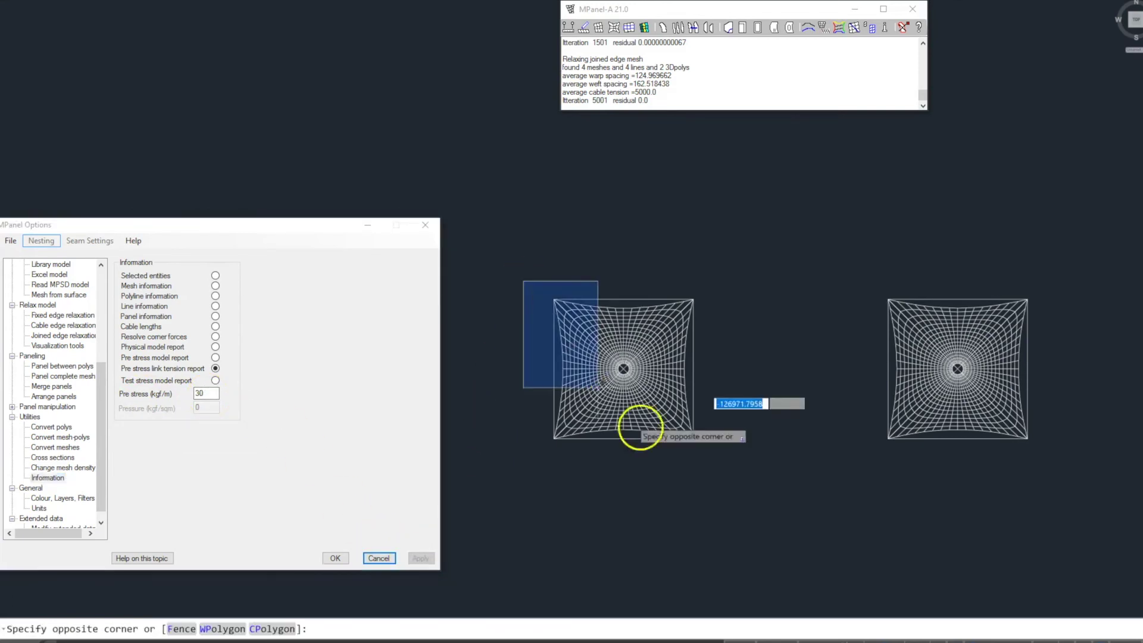
left_click(726, 476)
Report the left membrane's 699.5 kgf link tension, clear the display, and select the right membrane.
left_click(886, 27)
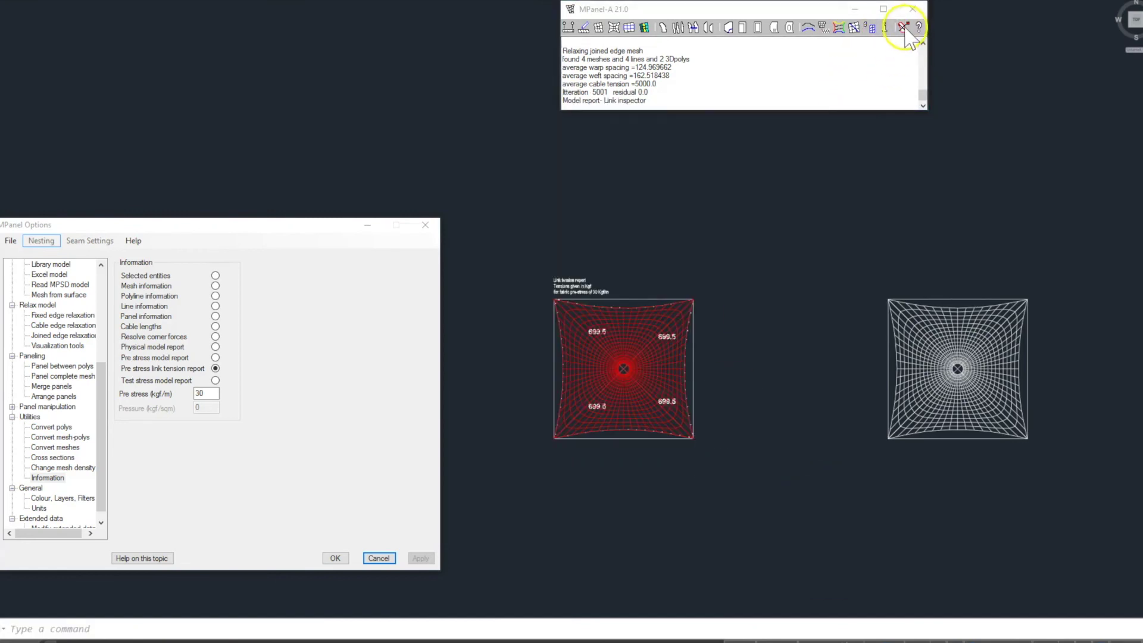
left_click(903, 27)
left_click(840, 245)
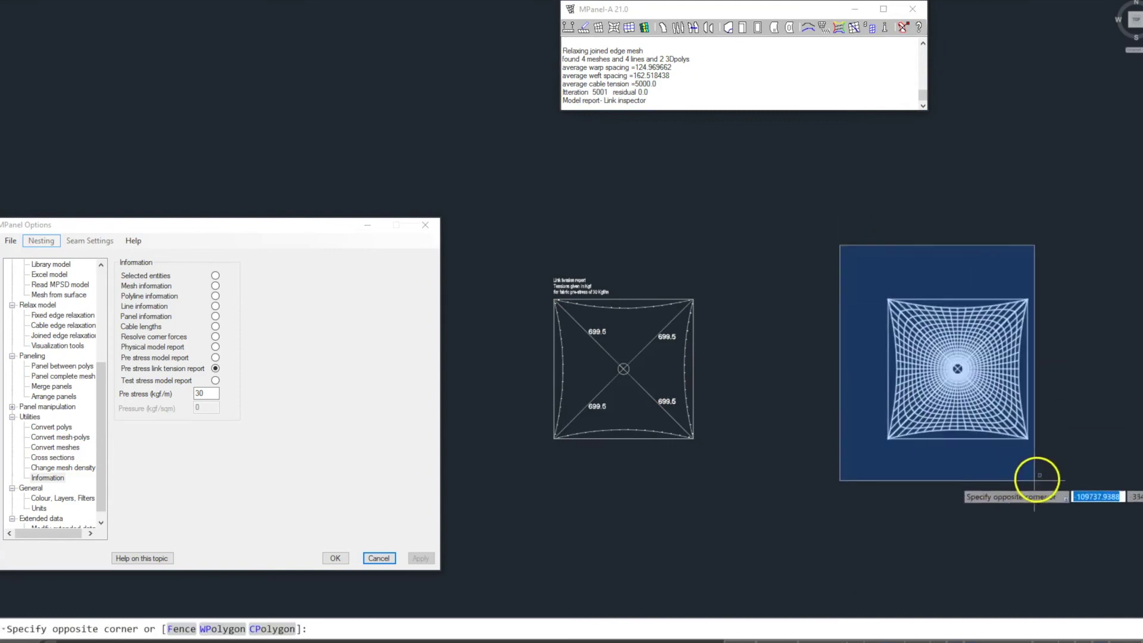
left_click(1029, 456)
Report the right membrane's 1281 kgf link tension and zoom in to inspect the results.
left_click(886, 28)
left_click(903, 27)
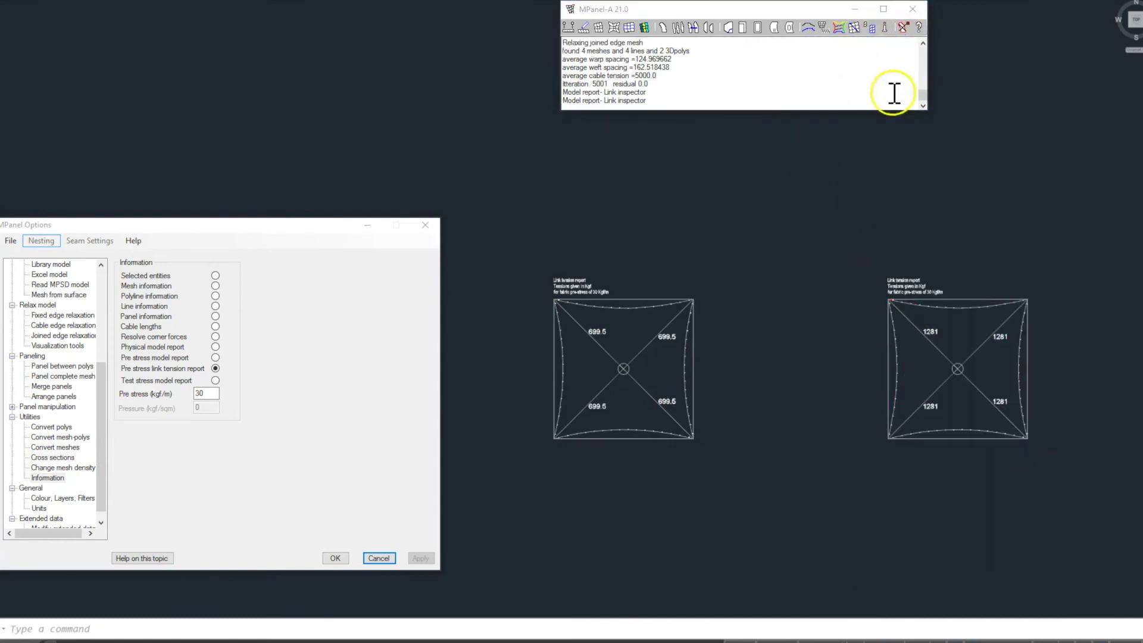
scroll(607, 336, "up", 2)
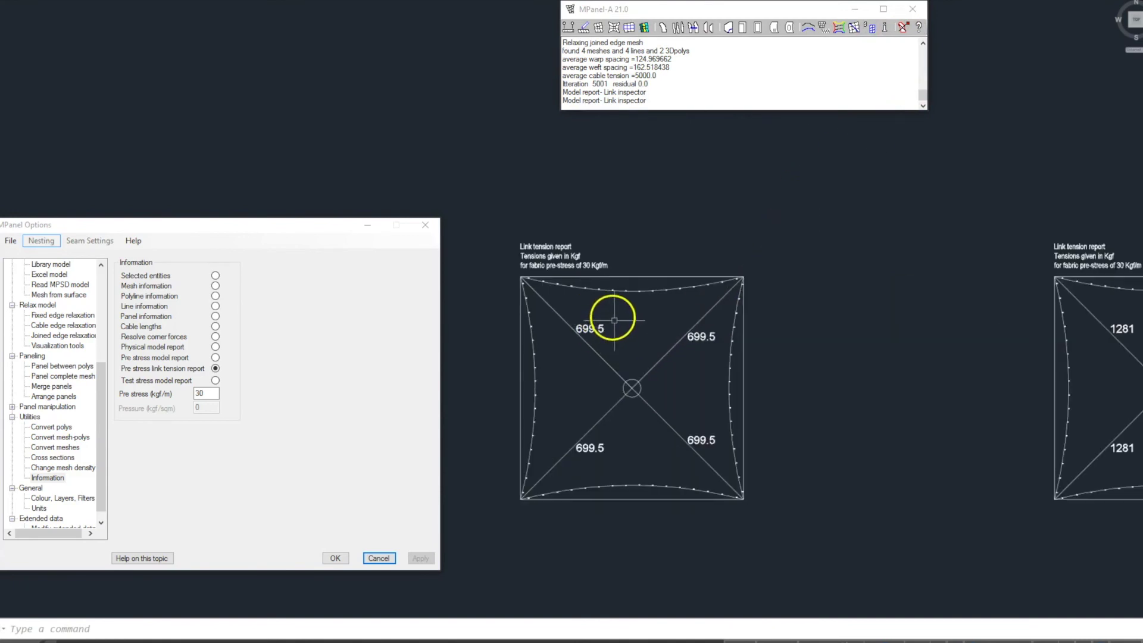
scroll(557, 316, "down", 2)
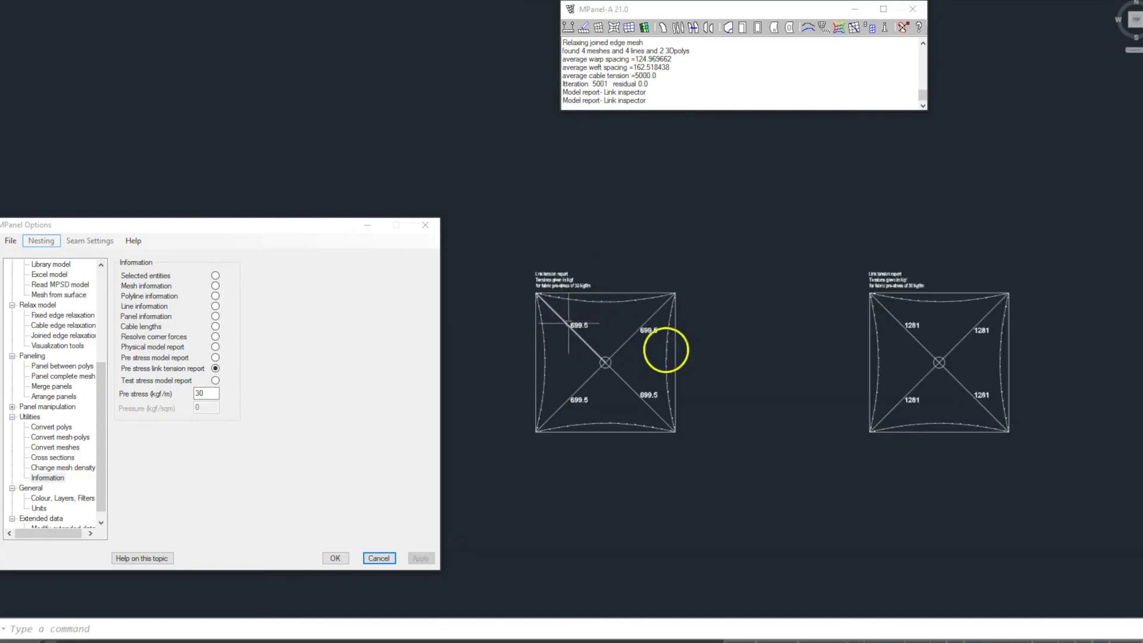
scroll(845, 374, "down", 1)
scroll(894, 363, "up", 4)
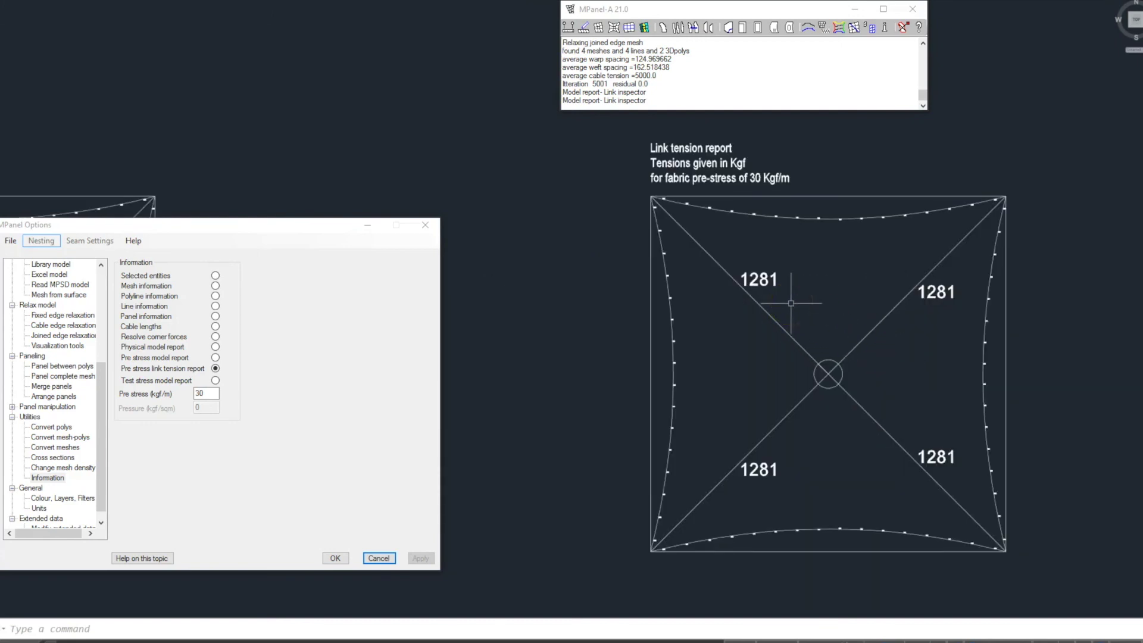
scroll(791, 303, "down", 4)
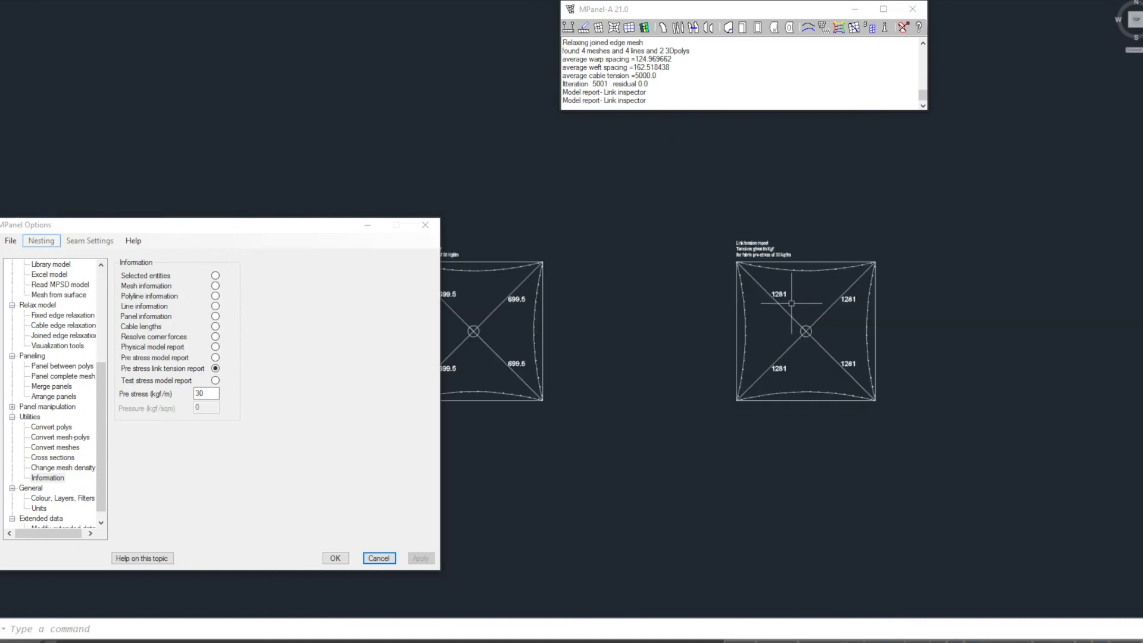